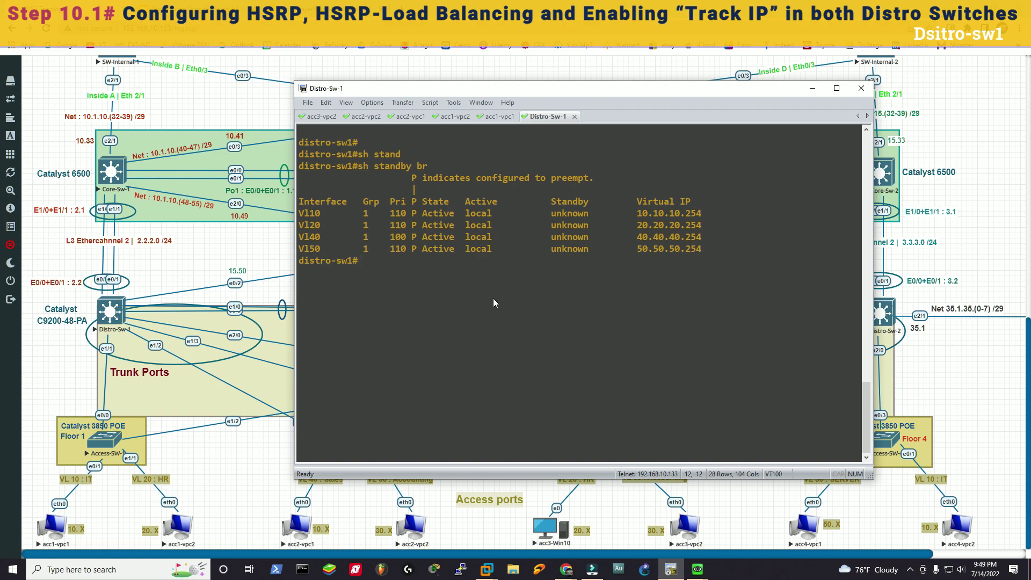
Step: On distro-sw1, assign HSRP group 1 virtual IP 30.30.30.254 to the VLAN 30 interface
text(conf t)
key(Return)
text(int vlan 30)
key(Return)
text(stand)
key(Tab)
text(1 )
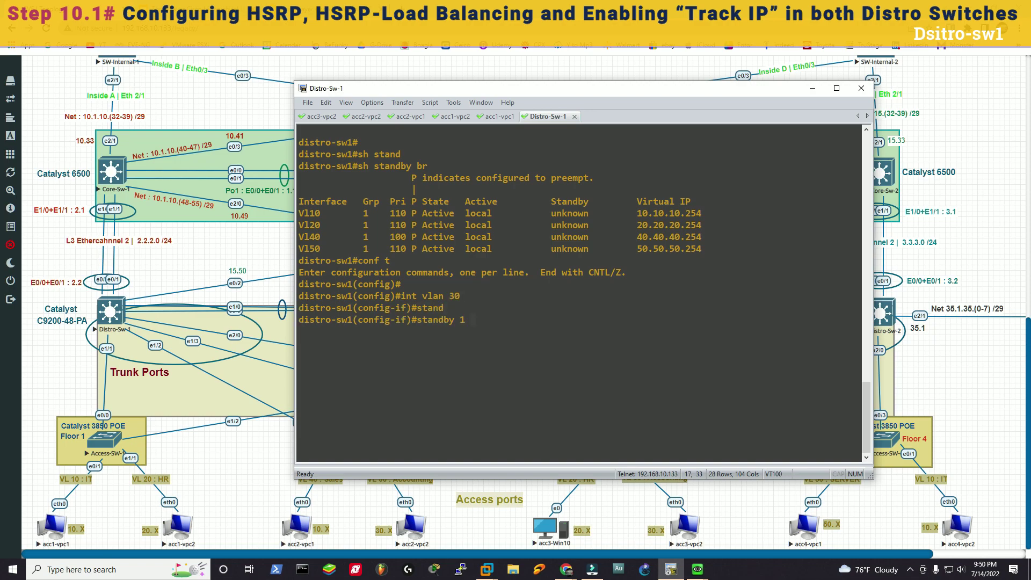
text(ip 30.30.30.254)
key(Return)
Step: Set the HSRP group 1 priority to 100 on distro-sw1's VLAN 30 interface
text(standby 1 pri)
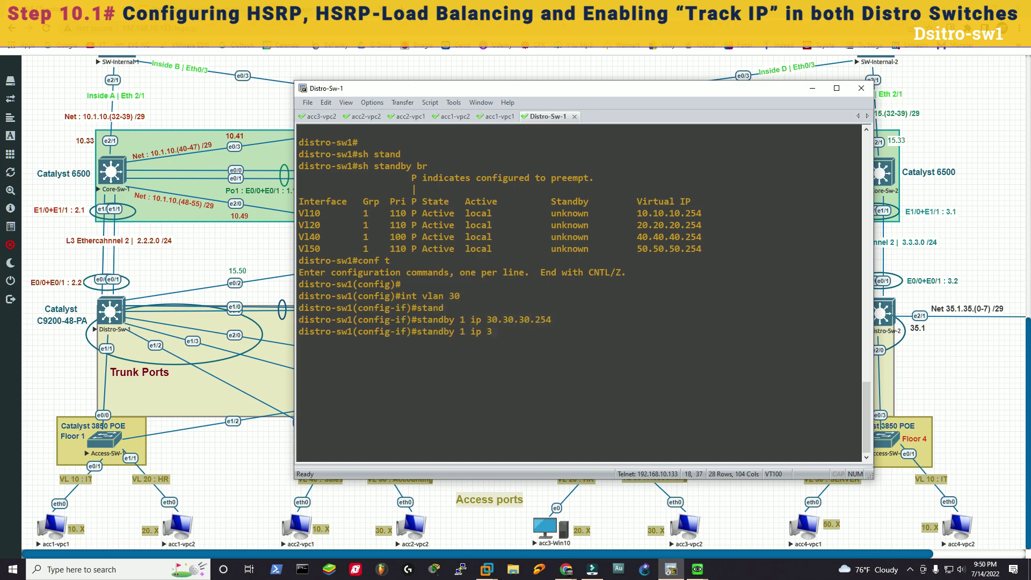
key(Tab)
text(100)
key(Return)
Step: Enable HSRP group 1 preemption on distro-sw1's VLAN 30 interface and leave configuration mode
text(standby 1 pre)
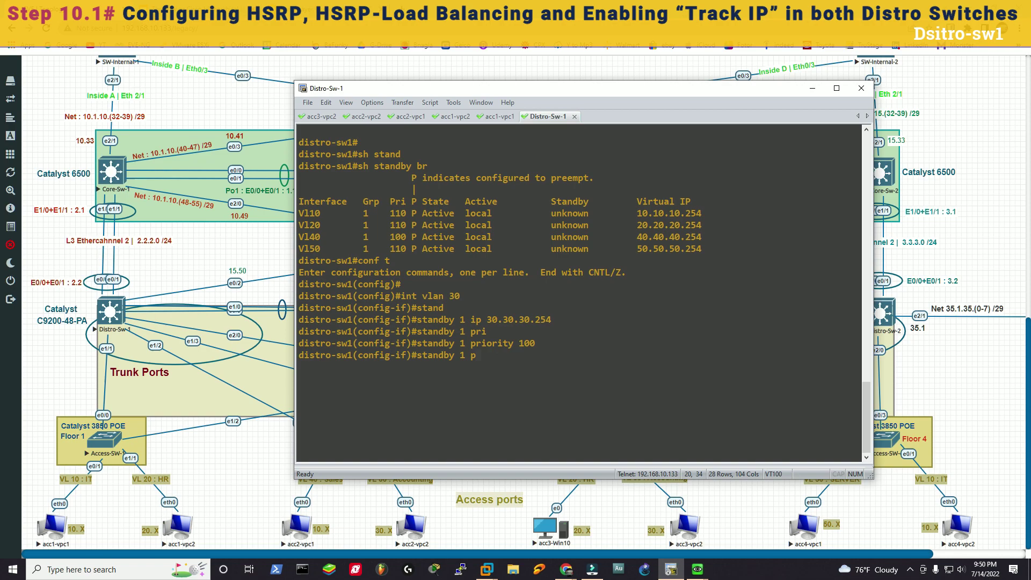
key(Tab)
key(Return)
text(ex)
key(Return)
text(end)
key(Return)
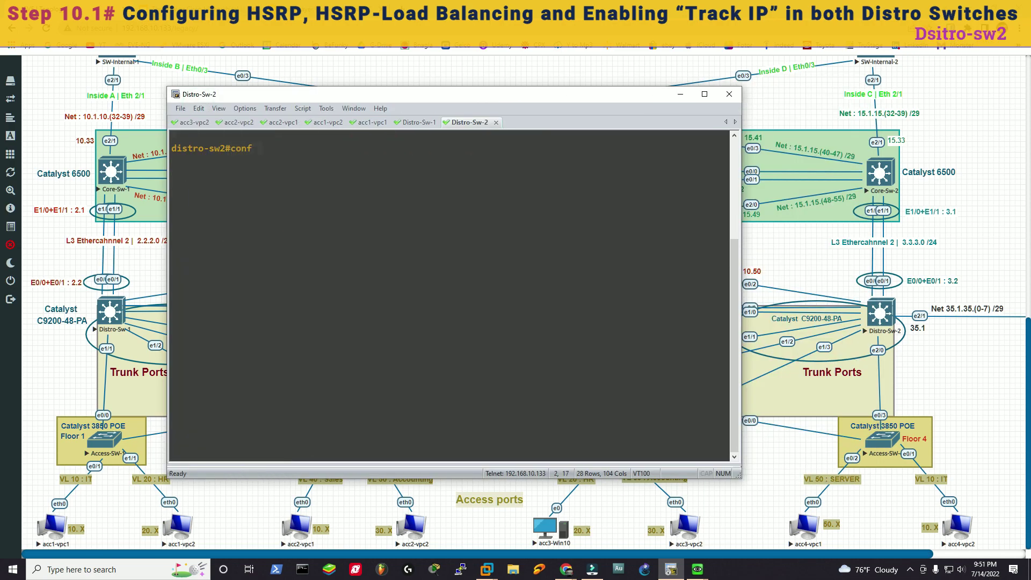
Step: On distro-sw2, enter configuration mode and assign HSRP group 1 virtual IP 30.30.30.254 to the VLAN 30 interface
text(t)
key(Return)
key(Return)
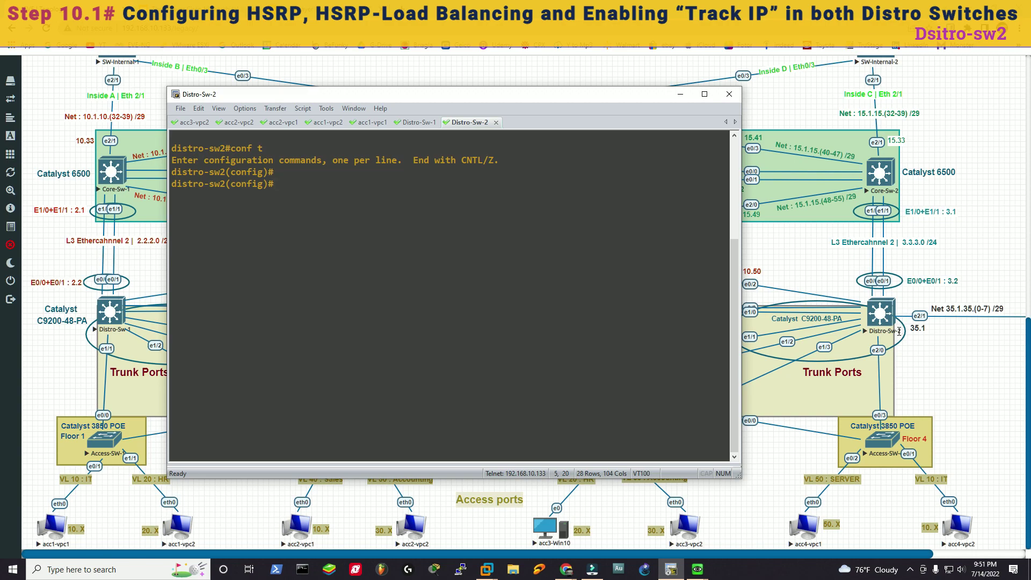
text(int vlan 30)
key(Return)
text(standby 1 ip)
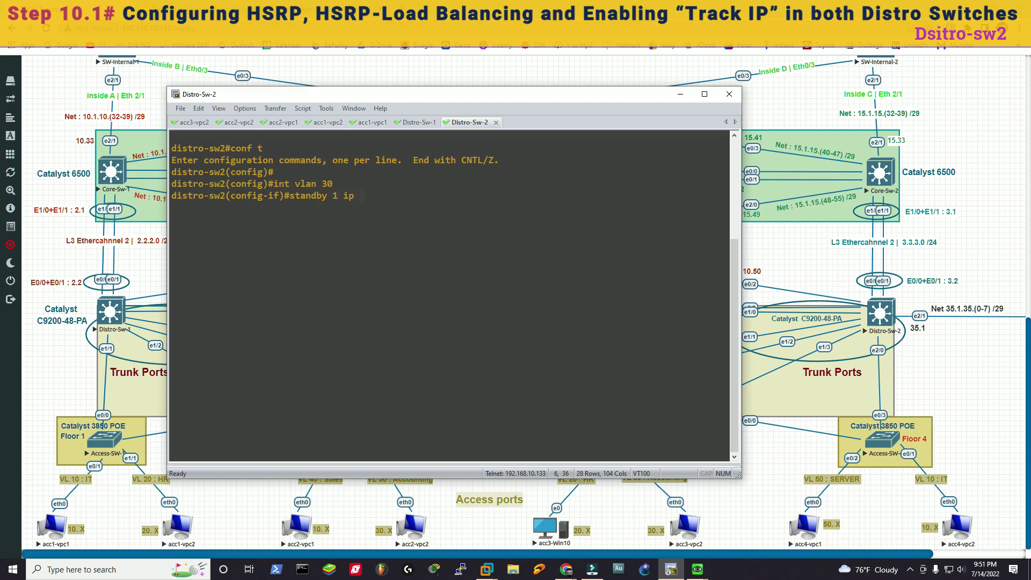
text( 30.30.30.254)
key(Return)
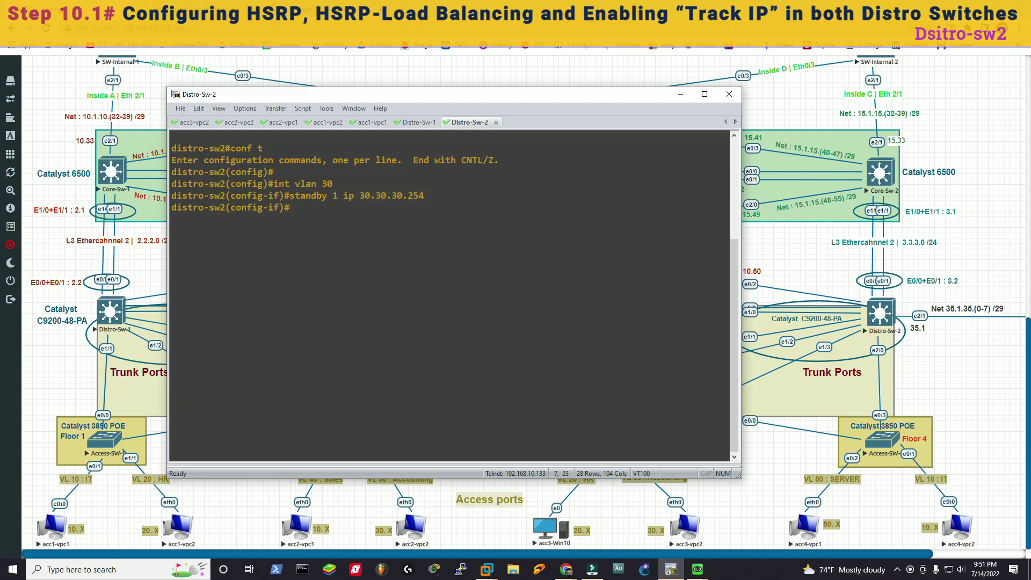
Step: Set the HSRP group 1 priority to 110 on distro-sw2's VLAN 30 interface
text(standby 1 pr)
key(Tab)
text(i)
key(Tab)
text(110)
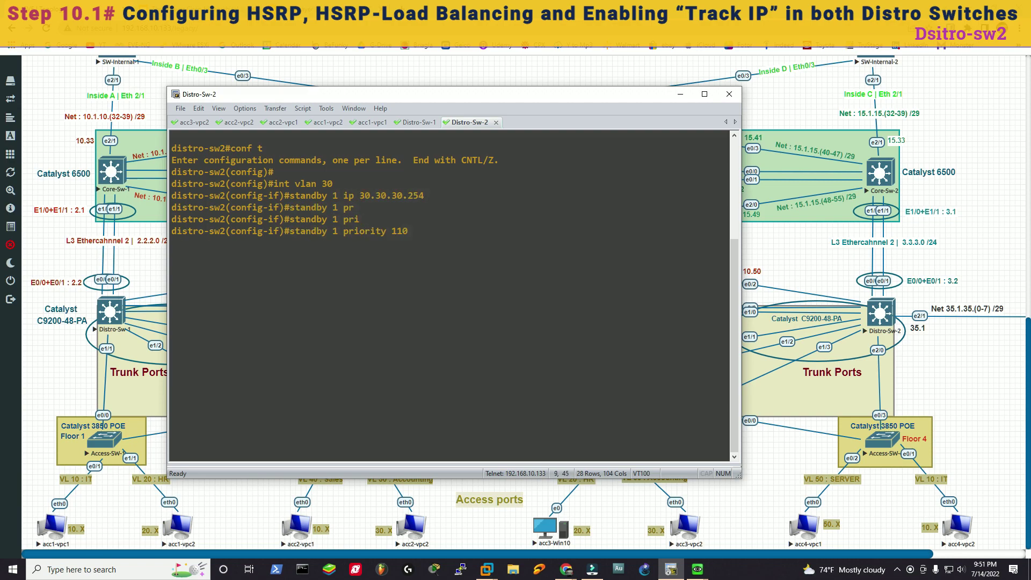
key(Return)
Step: Enable HSRP group 1 preemption on distro-sw2's VLAN 30 interface and exit the interface configuration
text(e)
key(BackSpace)
text(standby 1 pre)
key(Tab)
key(Return)
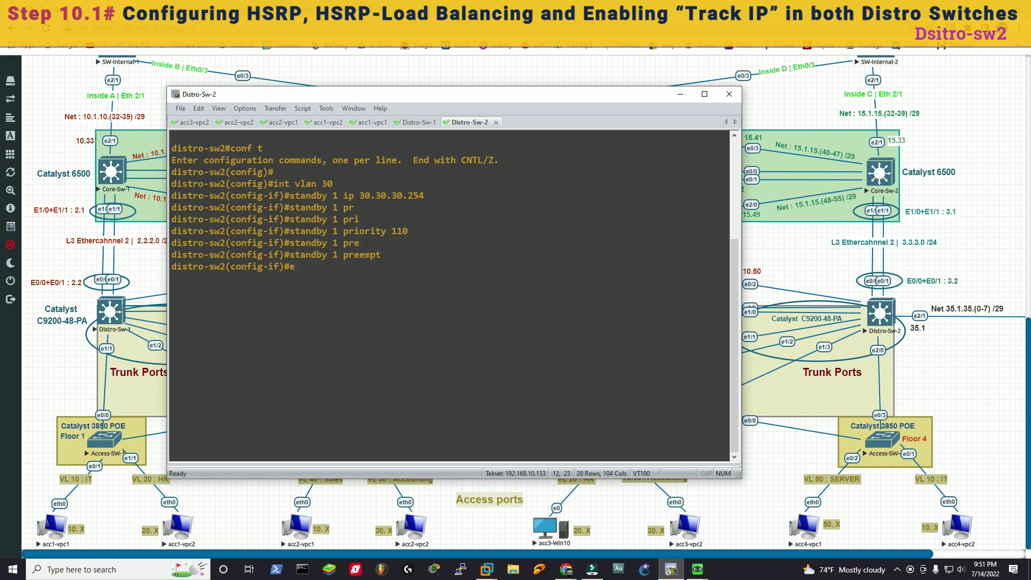
text(ex)
key(Return)
Step: Assign HSRP group 1 virtual IP 40.40.40.254 to distro-sw2's VLAN 40 interface
text(int vlan 30)
key(BackSpace)
key(BackSpace)
text(40)
key(Return)
text(stand)
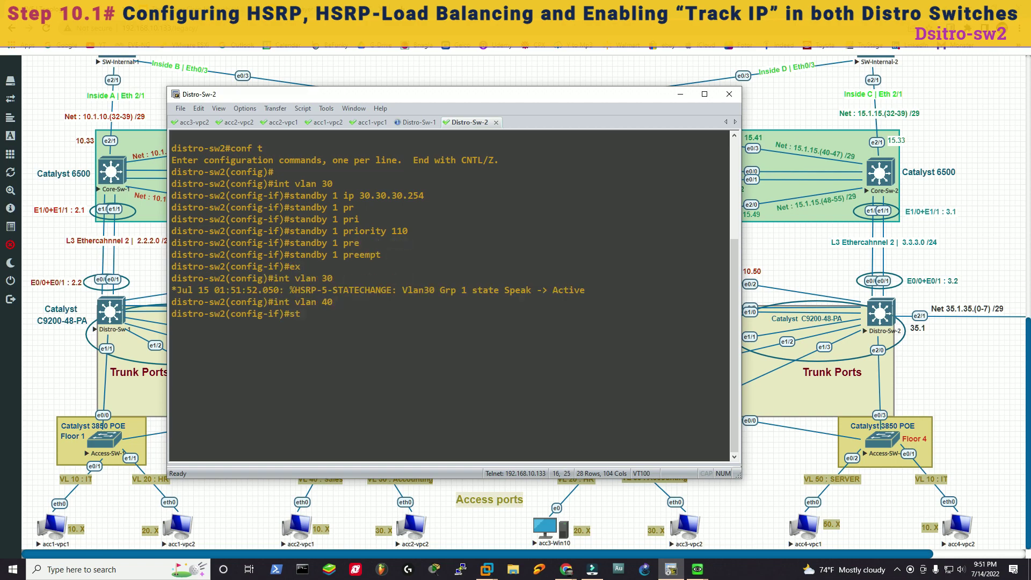
key(Tab)
text(1 ip 40.40.4)
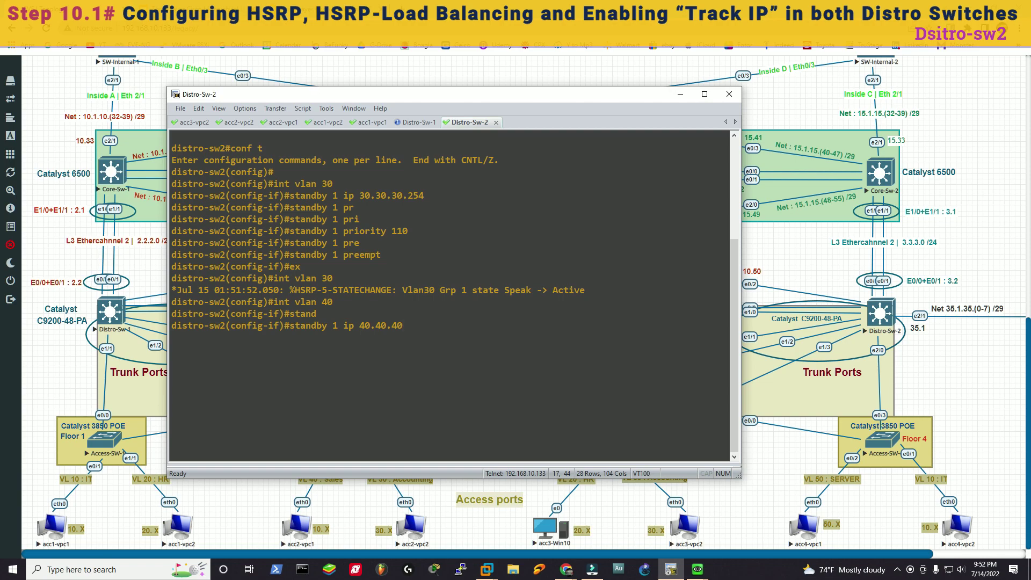
text(0.254)
key(Return)
Step: Set the HSRP group 1 priority to 110 on distro-sw2's VLAN 40 interface
text(standby 1 pr)
key(Tab)
key(i)
key(Tab)
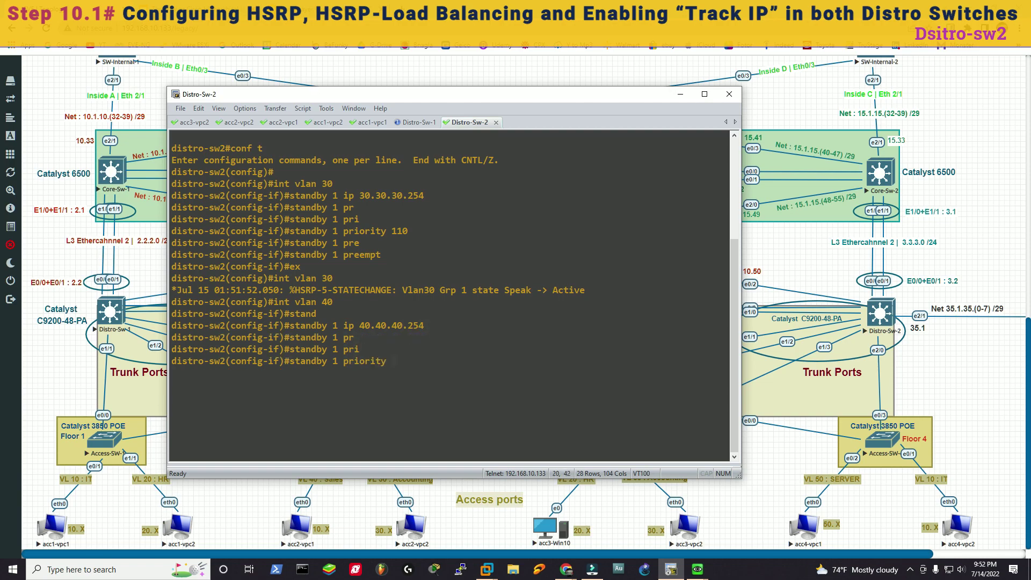
text(110)
key(Return)
Step: Enable HSRP group 1 preemption on distro-sw2's VLAN 40 interface and exit the interface configuration
text(standby 1 pre)
key(Tab)
key(Return)
text(ex)
key(Return)
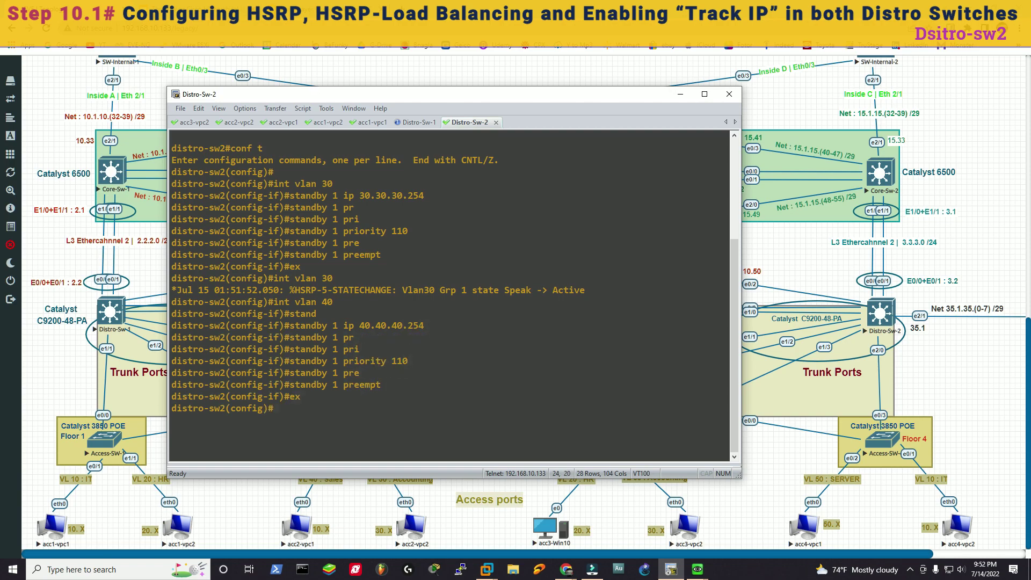
Step: Assign HSRP group 1 virtual IP 10.10.10.254 to distro-sw2's VLAN 10 interface, correcting the misspelled standby command
text(int vlan 10)
key(Return)
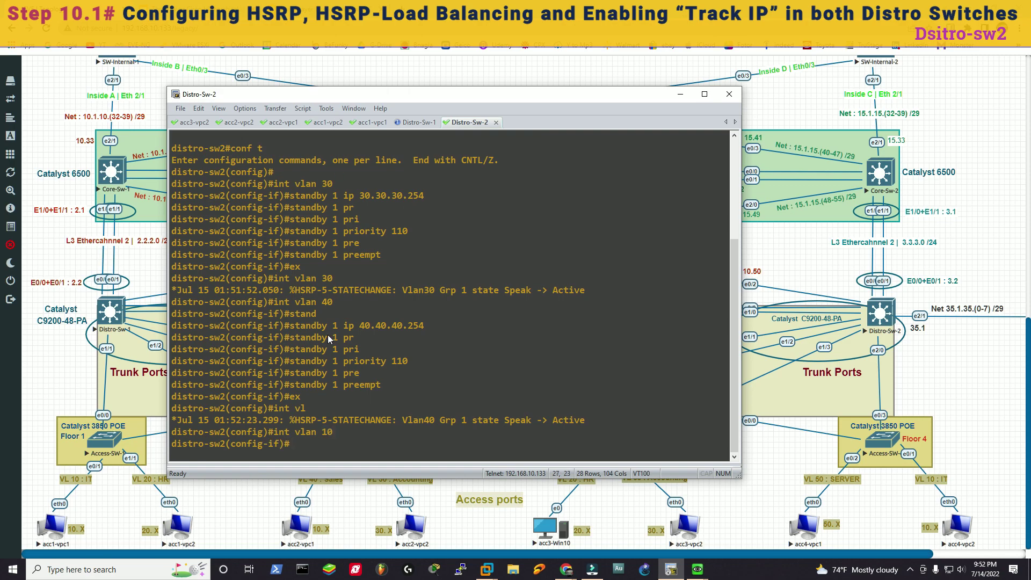
text(stnadby 1 ip 10.10.10.254)
key(Return)
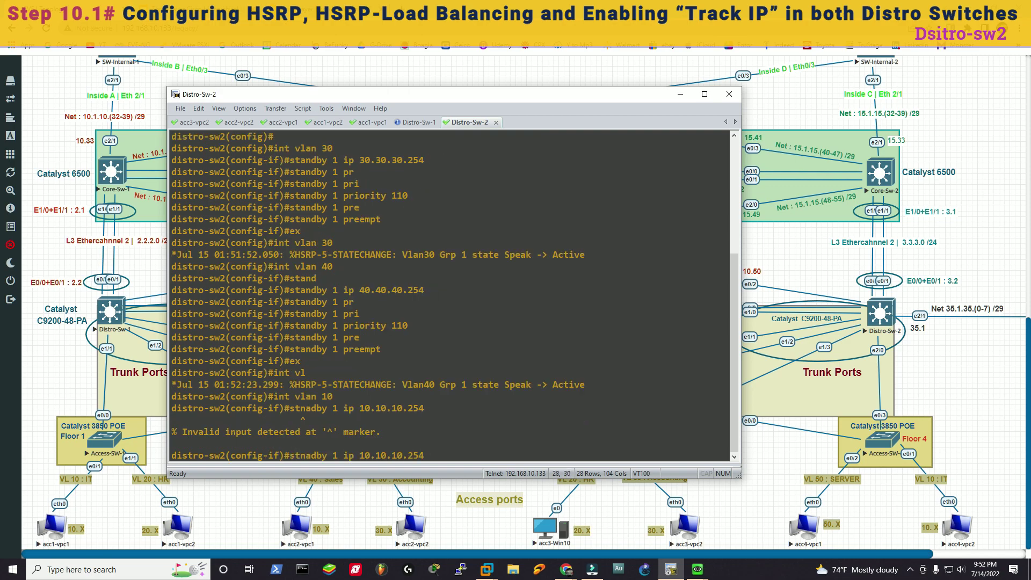
key(Left)
key(Left)
key(Left)
key(Left)
key(Left)
key(Left)
key(Left)
key(Left)
key(Left)
key(Left)
key(Left)
key(Left)
key(Left)
key(Left)
key(Left)
key(Left)
key(Left)
key(Left)
key(Left)
key(Left)
key(BackSpace)
key(Left)
text(a)
key(Return)
Step: Set the HSRP group 1 priority to 100 on distro-sw2's VLAN 10 interface
text(standby 1 pri)
key(Return)
text(standby 1 priority 100)
key(Return)
Step: Enable HSRP group 1 preemption on distro-sw2's VLAN 10 interface and exit the interface configuration
text(standby 1 priority 10)
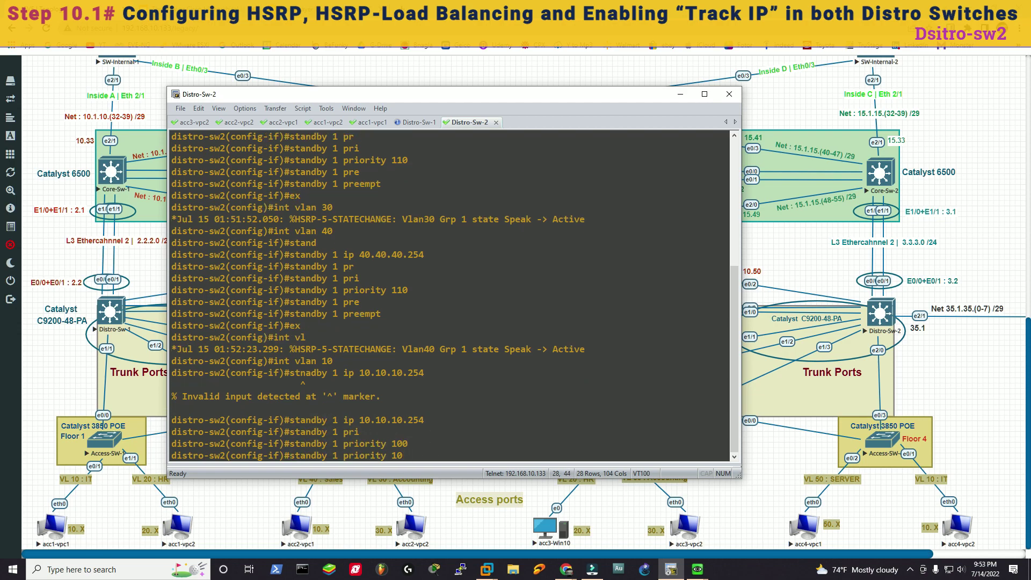
key(BackSpace)
key(BackSpace)
key(BackSpace)
key(BackSpace)
key(BackSpace)
key(BackSpace)
key(BackSpace)
key(BackSpace)
key(BackSpace)
text(e)
key(Return)
text(standby 1 preempt)
key(Return)
text(ex)
key(Return)
Step: Clear the terminal screen and assign HSRP group 1 virtual IP 20.20.20.254 to distro-sw2's VLAN 20 interface
click(199, 108)
click(226, 215)
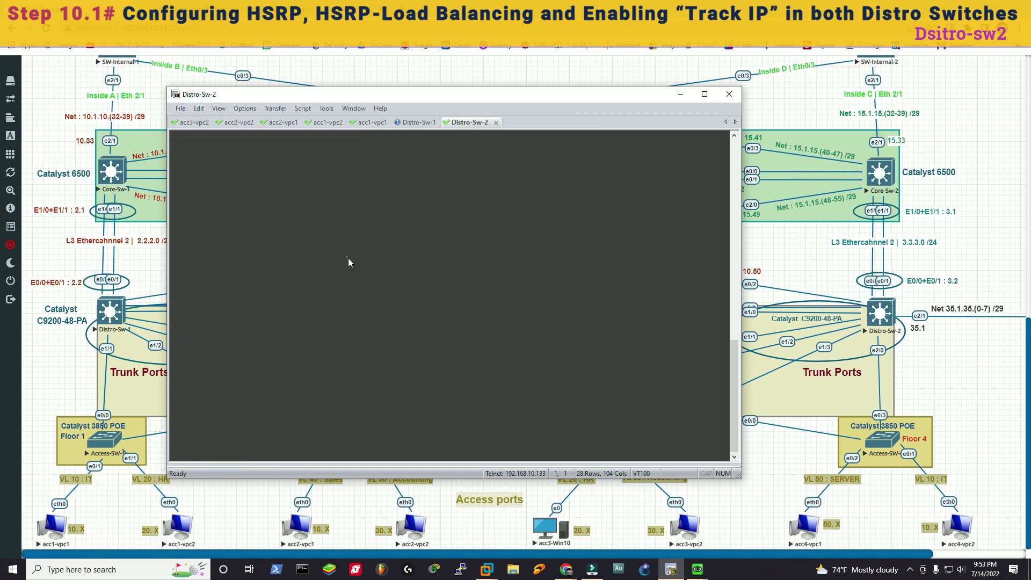
key(Return)
key(Return)
text(int vlan 20)
key(Return)
text(standby 1 i)
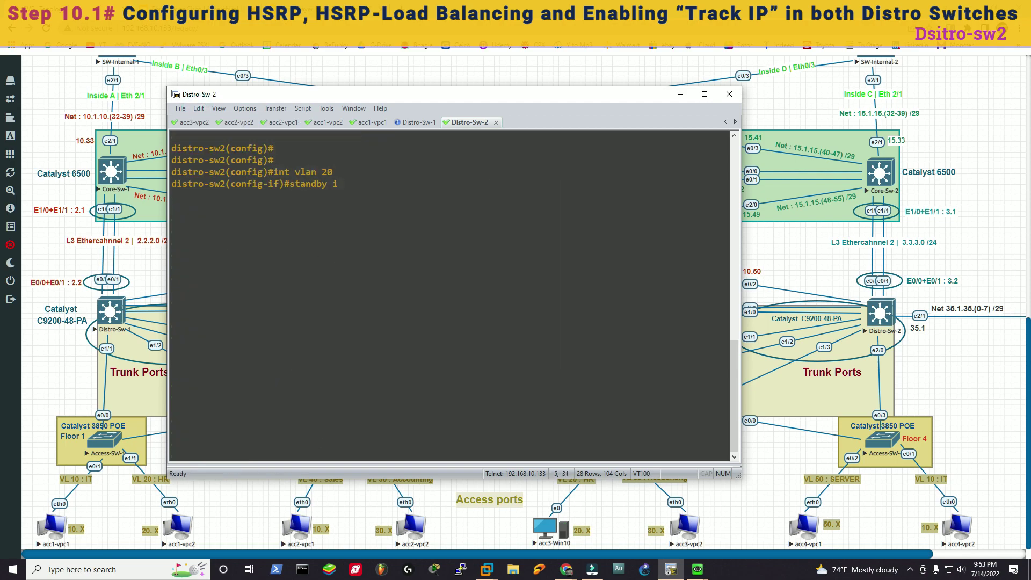
text(p 20.20.20.254)
key(Return)
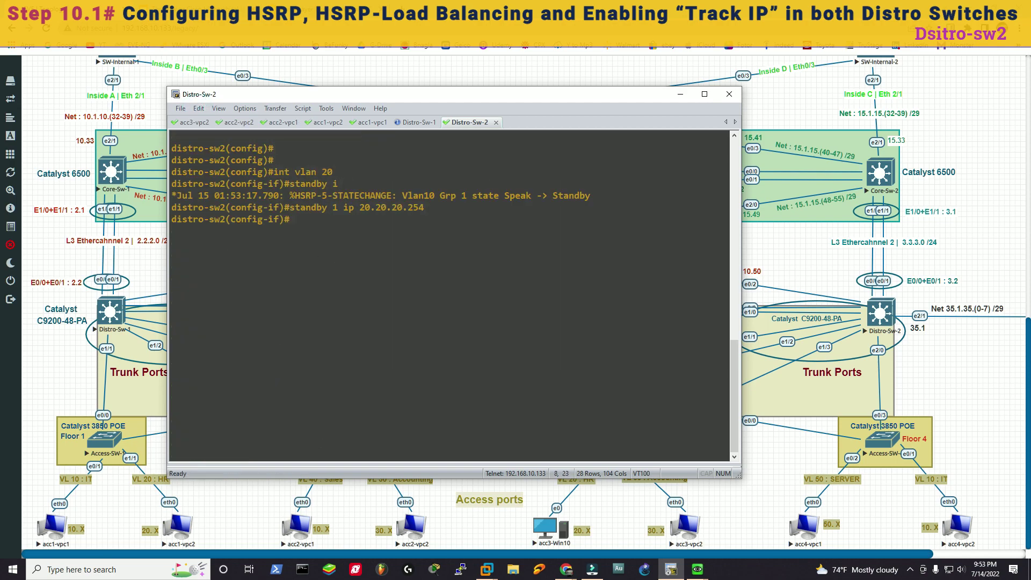
Step: Set the HSRP group 1 priority to 100 on distro-sw2's VLAN 20 interface
text(standby 1 proi)
key(Tab)
key(BackSpace)
key(BackSpace)
text(i)
key(Tab)
text(100)
key(Return)
Step: Enable HSRP group 1 preemption on distro-sw2's VLAN 20 interface and exit the interface configuration
key(Up)
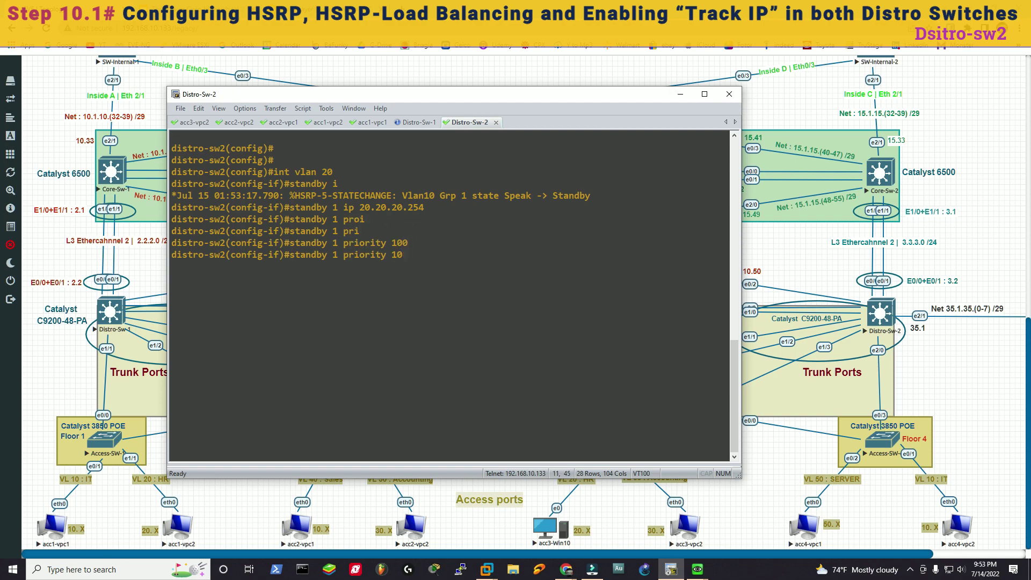
key(BackSpace)
key(BackSpace)
key(BackSpace)
key(BackSpace)
key(BackSpace)
key(BackSpace)
key(BackSpace)
key(BackSpace)
key(BackSpace)
key(BackSpace)
text(e)
key(Tab)
key(Return)
key(e)
key(x)
key(Return)
Step: Assign HSRP group 1 virtual IP 50.50.50.254 to distro-sw2's VLAN 50 interface
key(Up)
key(Up)
key(Up)
key(Up)
key(Up)
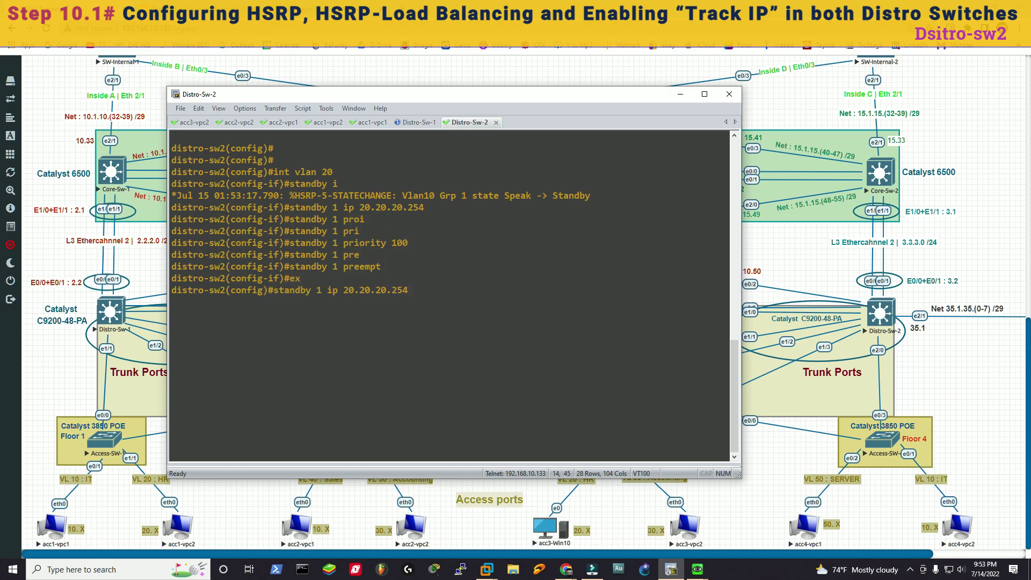
key(BackSpace)
key(BackSpace)
text(50)
key(Return)
text(standby 1 ip 20.20.20.25)
key(BackSpace)
key(BackSpace)
key(BackSpace)
key(BackSpace)
key(BackSpace)
key(BackSpace)
key(BackSpace)
key(BackSpace)
key(BackSpace)
key(BackSpace)
key(BackSpace)
text(50.50.50.254)
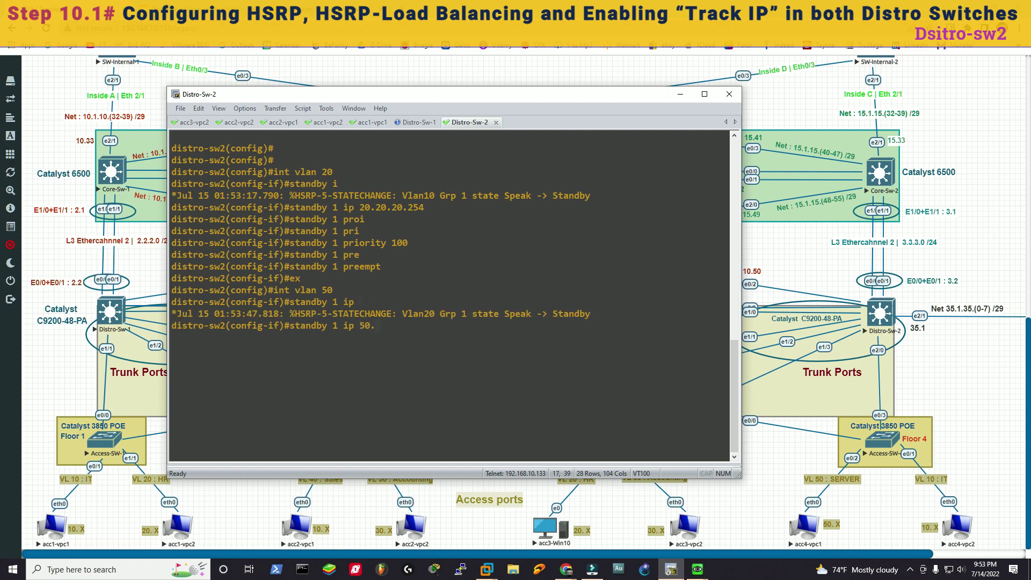
key(Return)
Step: Set the HSRP group 1 priority to 100 on distro-sw2's VLAN 50 interface
key(Up)
key(BackSpace)
key(BackSpace)
key(BackSpace)
key(BackSpace)
key(BackSpace)
key(BackSpace)
key(BackSpace)
key(BackSpace)
key(BackSpace)
key(BackSpace)
key(BackSpace)
key(BackSpace)
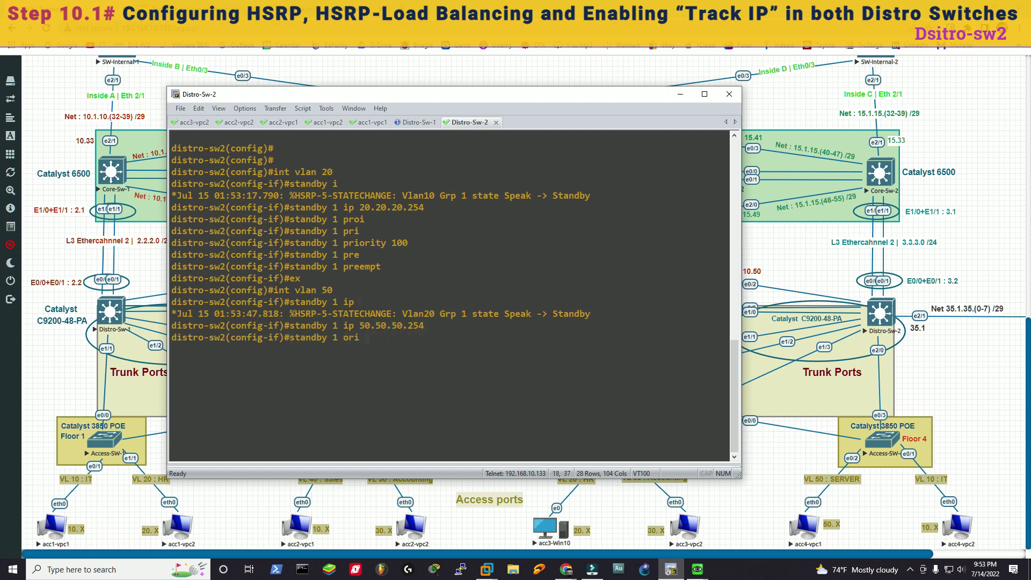
text(pri 1)
key(Return)
key(Return)
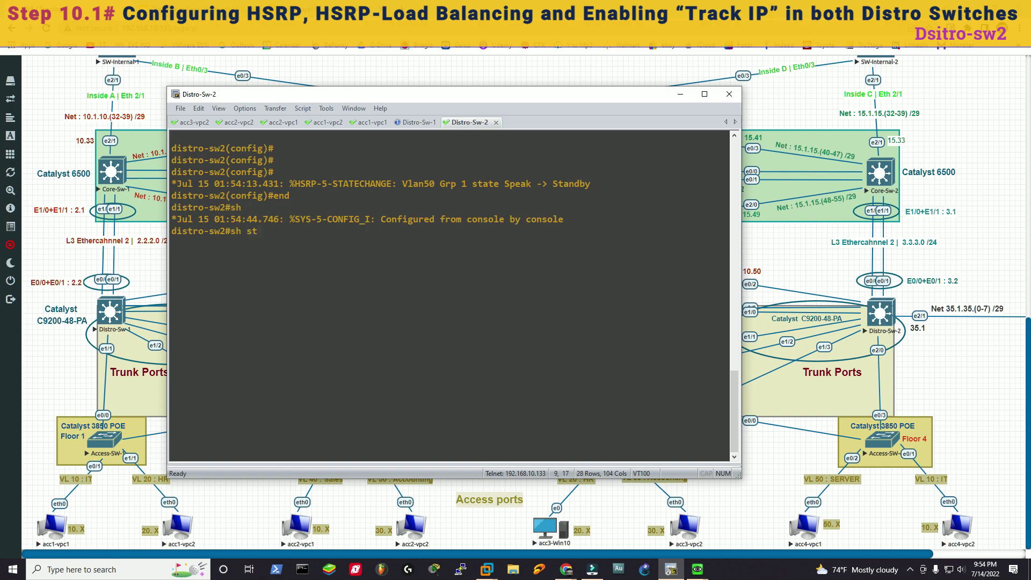
Step: Display the brief HSRP standby status on distro-sw2
key(Tab)
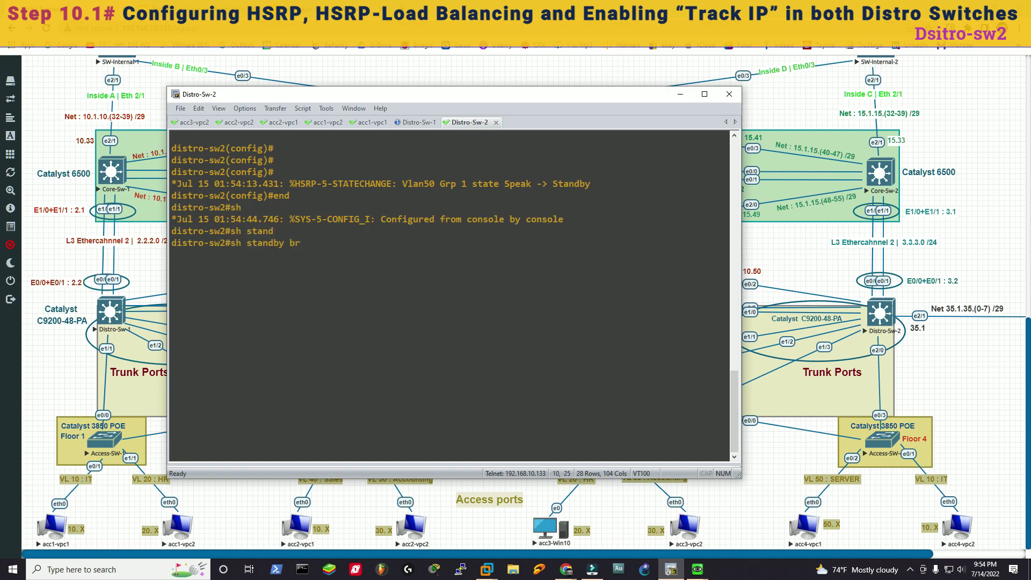
text(br)
key(Return)
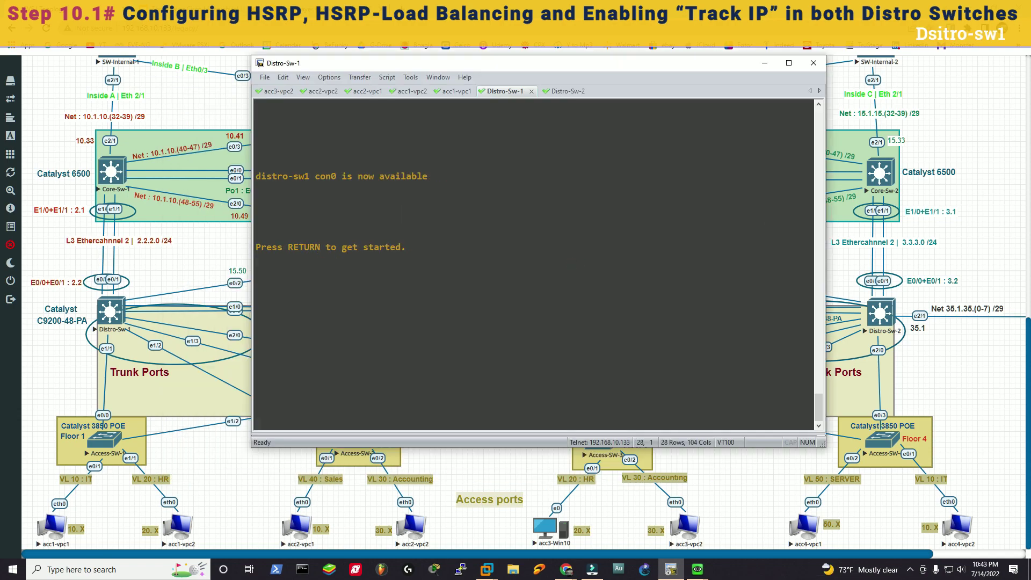
Step: Start the distro-sw1 console session and enter privileged EXEC mode
key(Return)
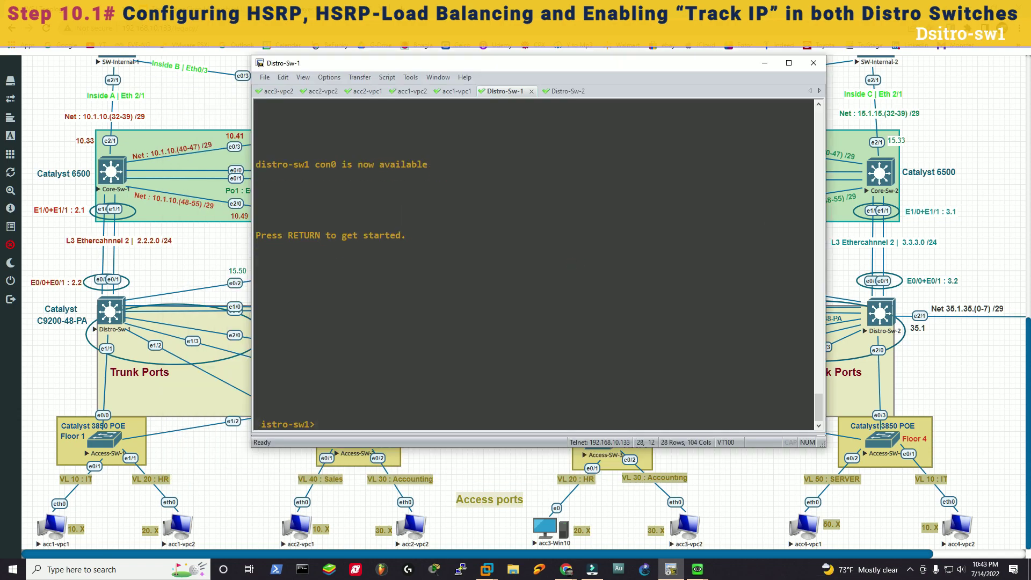
key(Return)
text(enable)
key(Return)
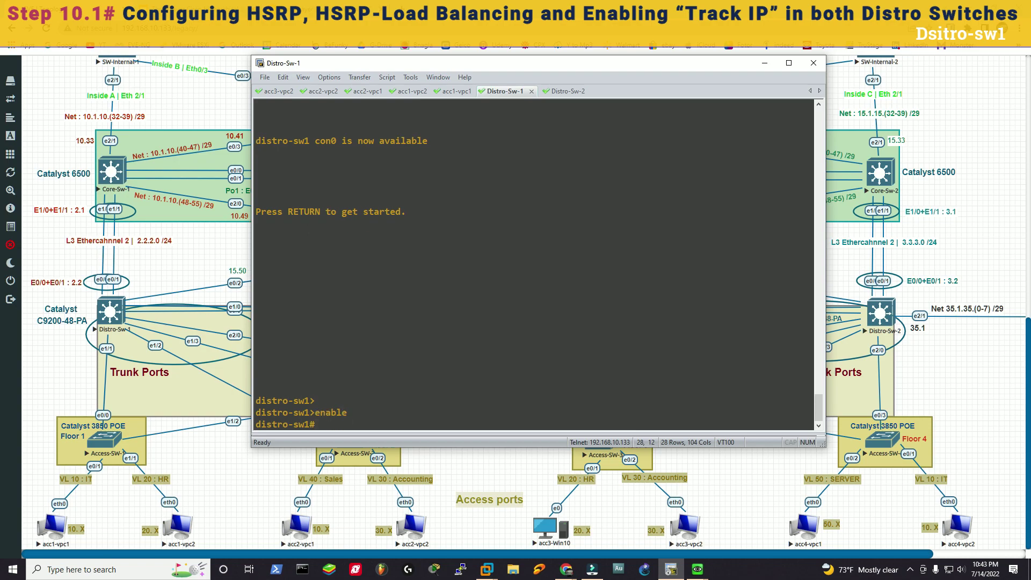
Step: Display the brief HSRP standby status on distro-sw1
text(sh stand)
key(Tab)
text(bt)
key(Return)
key(Up)
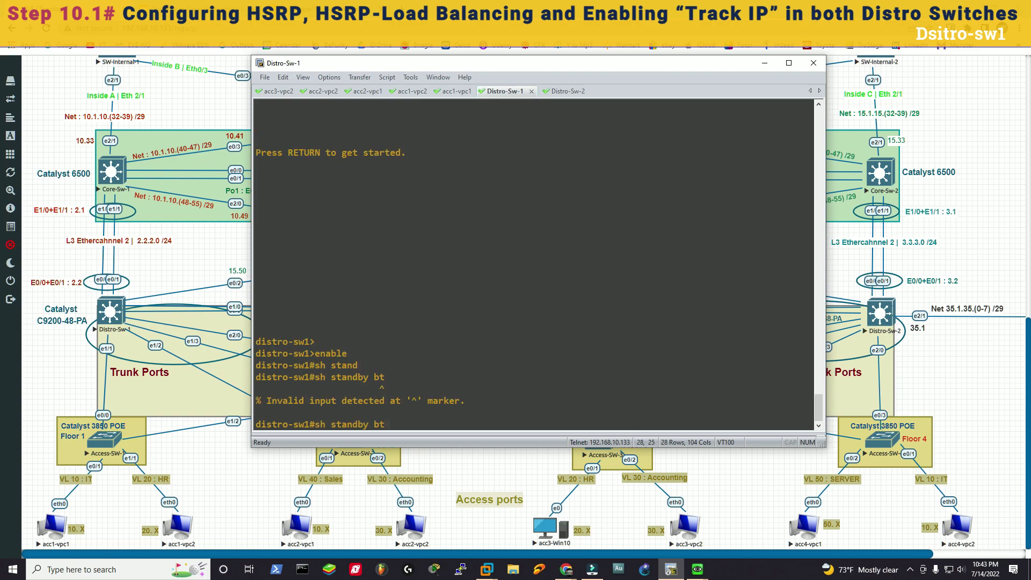
key(BackSpace)
text(r)
key(Return)
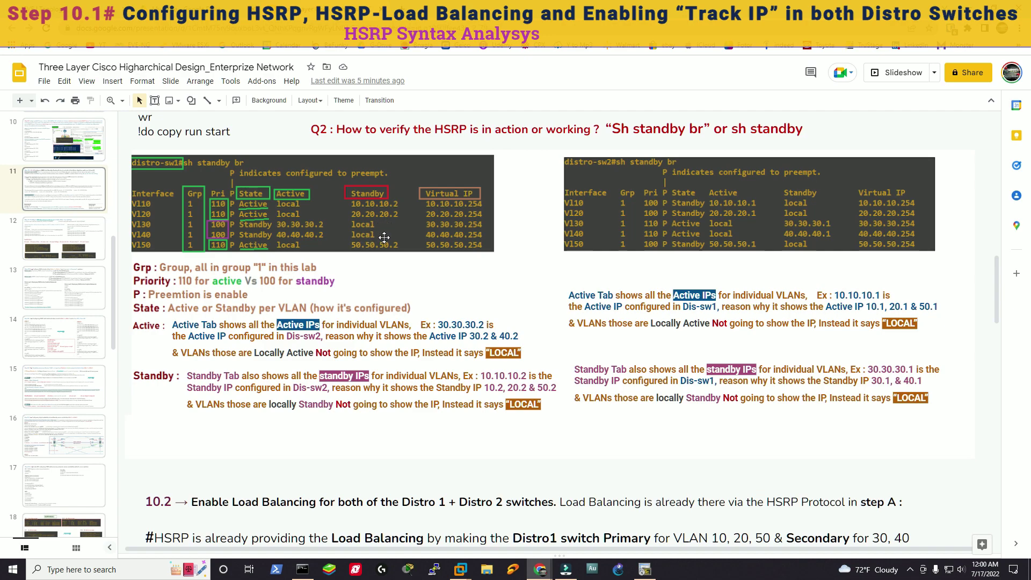
Step: Examine the annotated standby output of both distribution switches in the slides, and view the network topology
scroll(701, 210, down, 1)
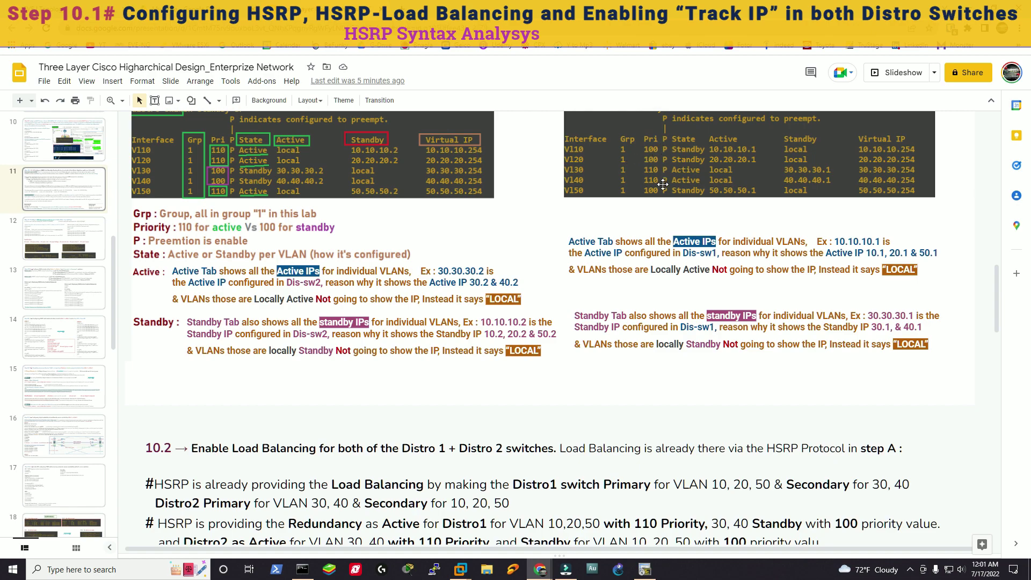
scroll(663, 183, up, 1)
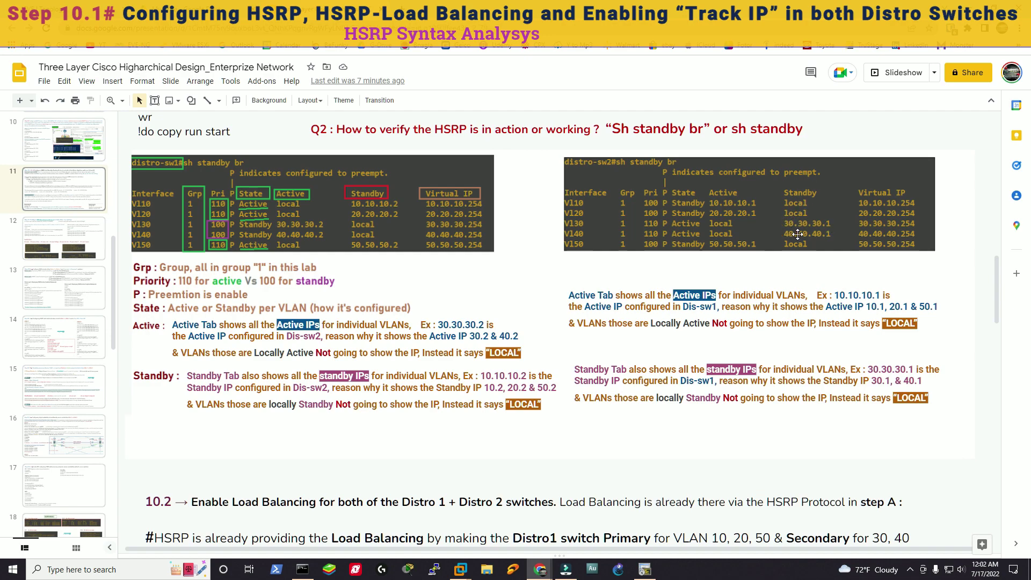
click(826, 238)
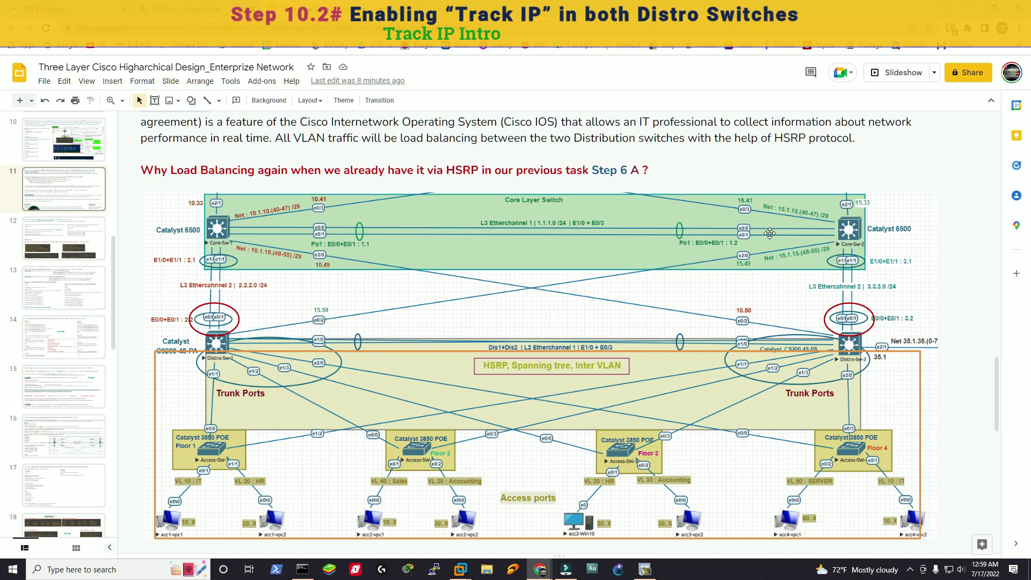
key(ctrl+1)
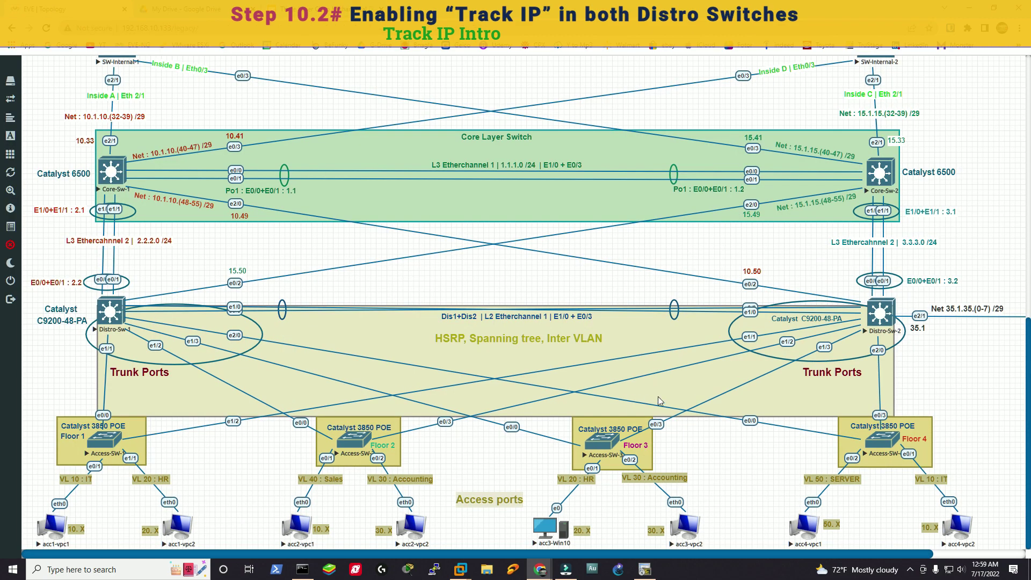
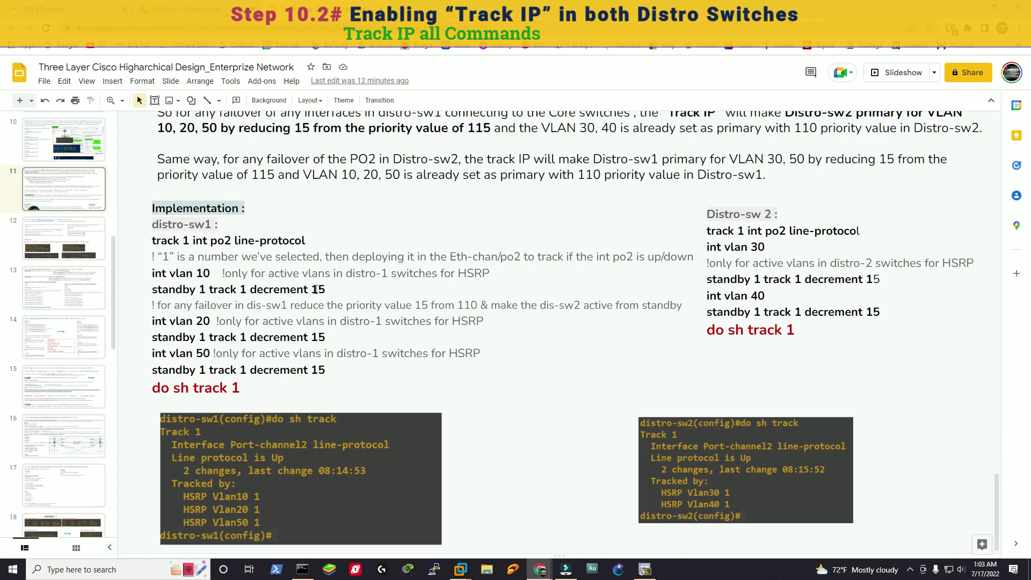
Step: Compare the HSRP and Track IP command notes for both distribution switches with the uplinks in the topology diagram
scroll(296, 312, up, 10)
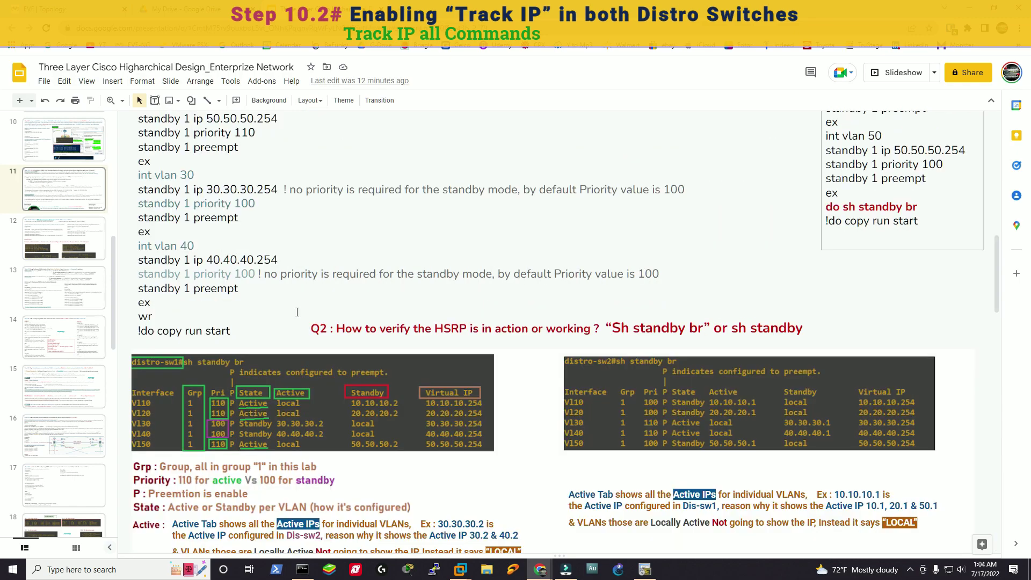
scroll(217, 280, up, 2)
scroll(201, 249, down, 2)
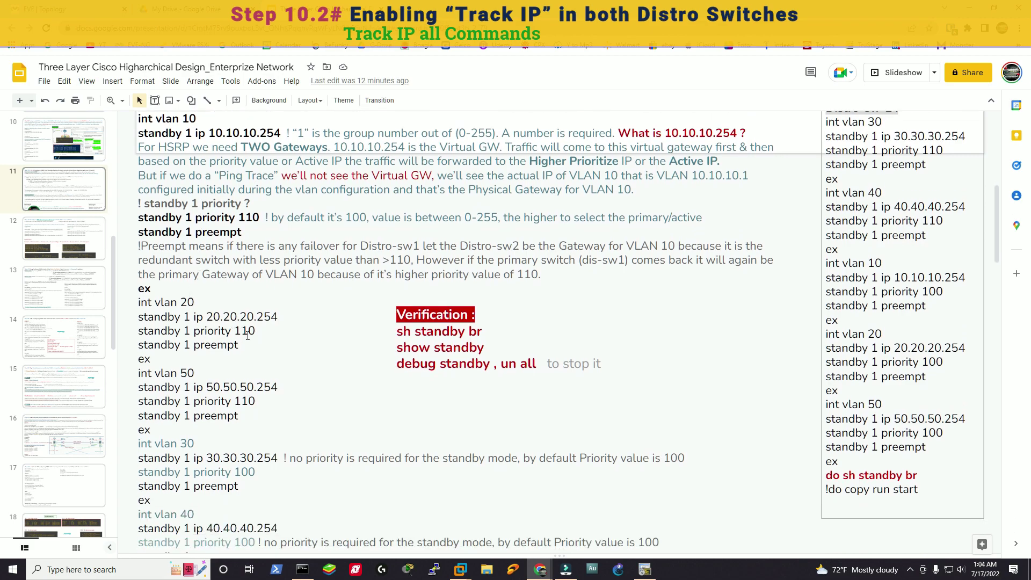
scroll(294, 344, up, 2)
key(ctrl+1)
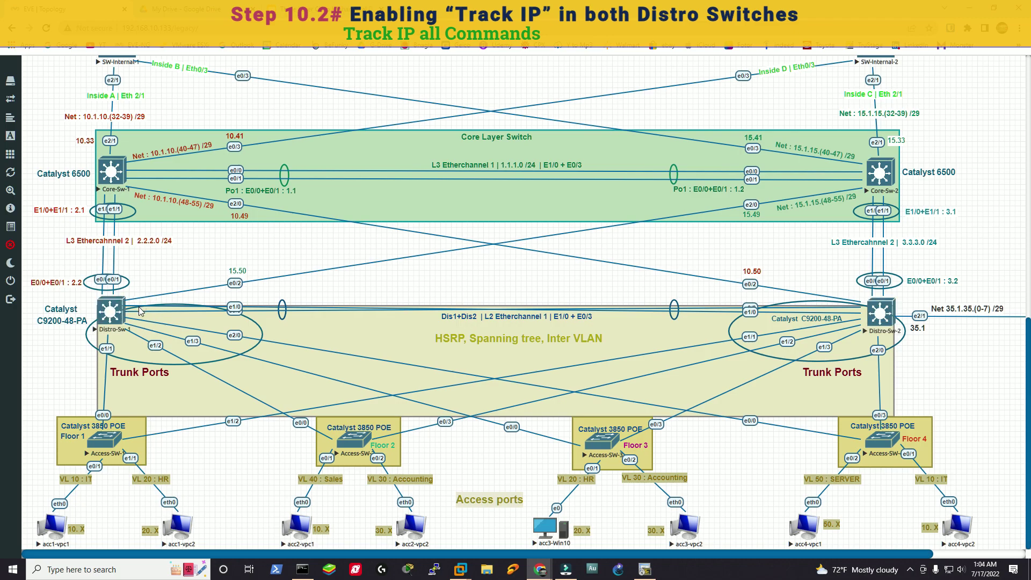
key(ctrl+3)
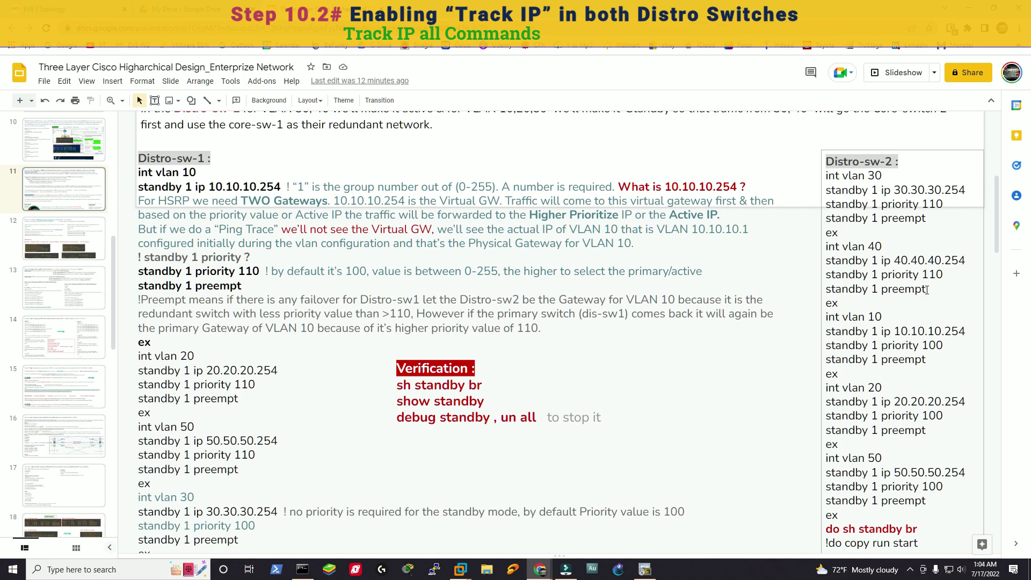
key(ctrl+1)
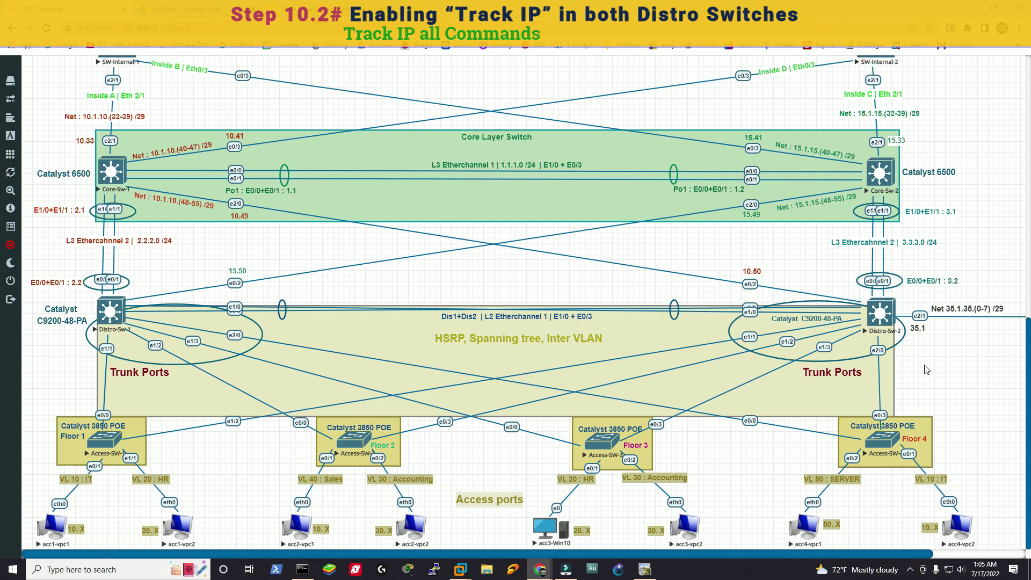
key(ctrl+Tab)
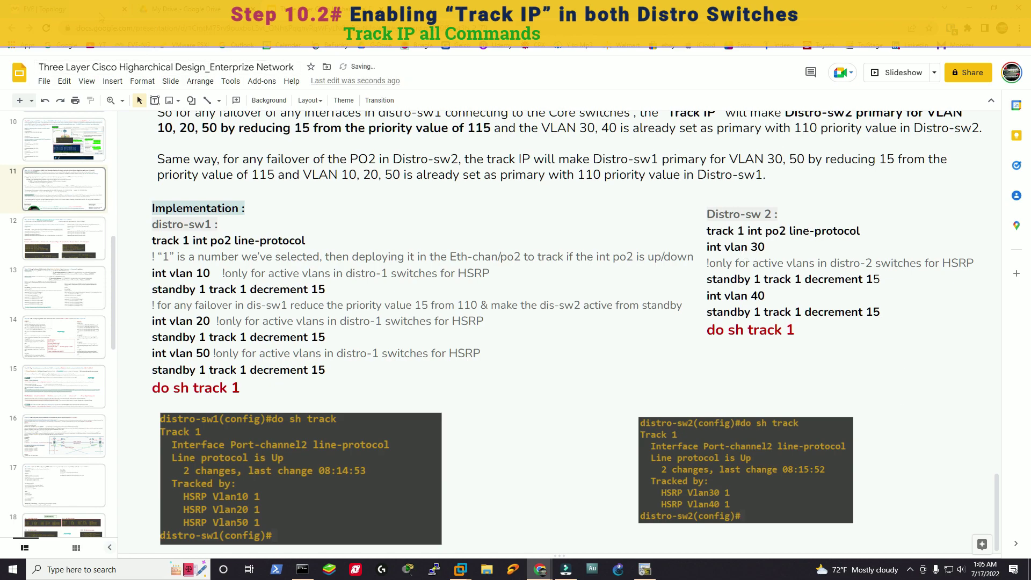
key(ctrl+1)
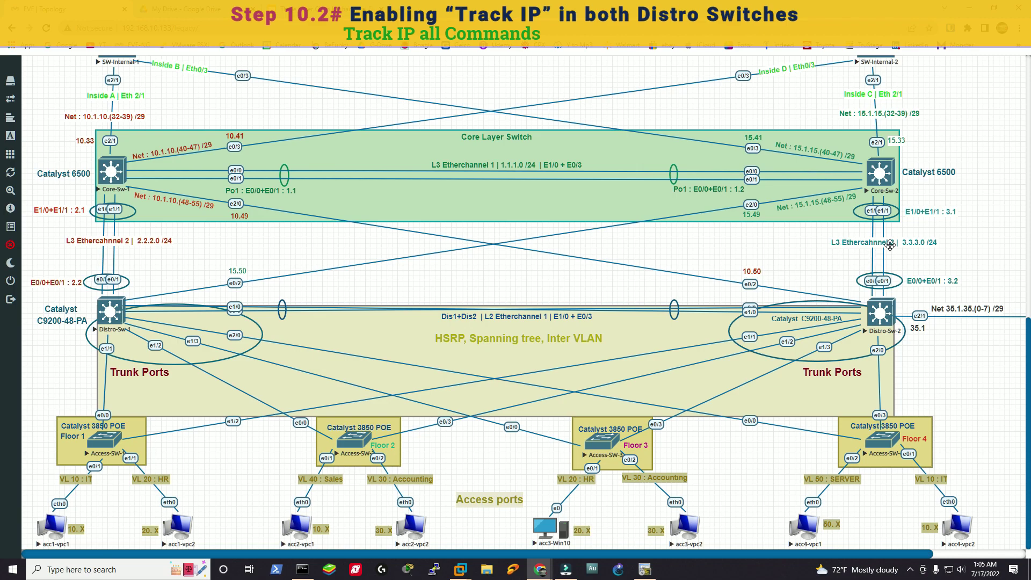
key(ctrl+3)
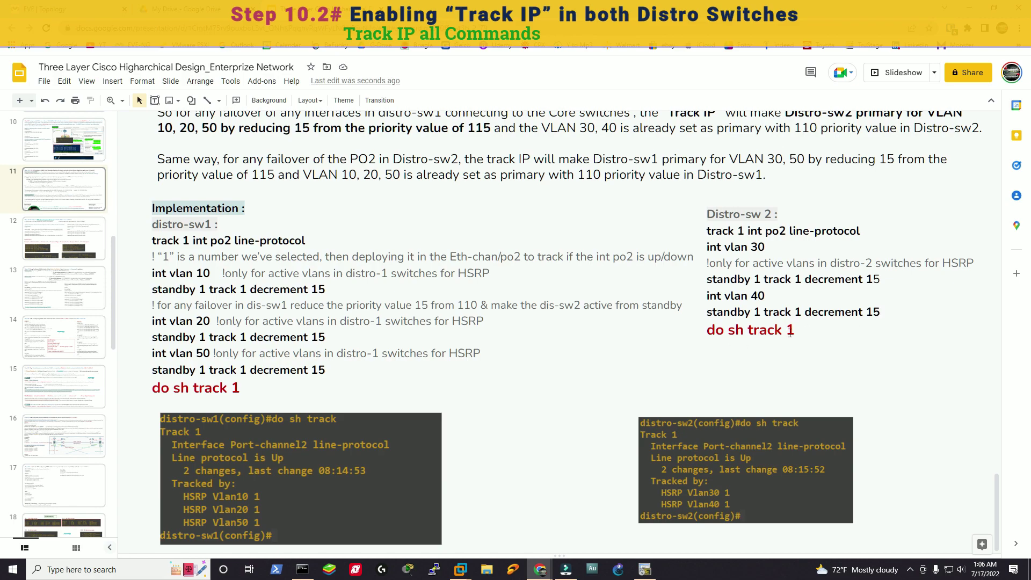
key(ctrl+z)
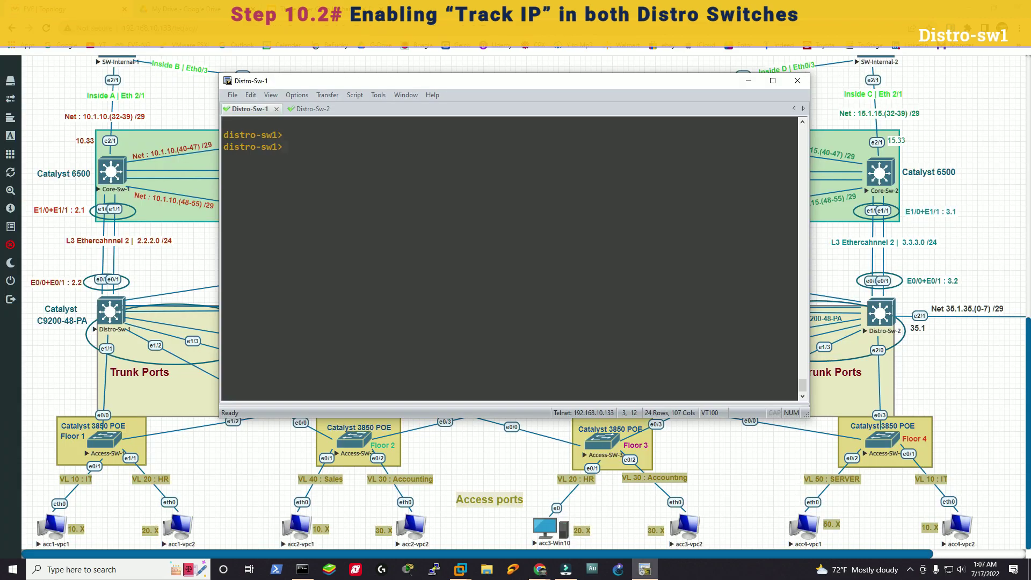
Step: Enter global configuration mode on distro-sw1 and create track object 1 for the line protocol of interface po2
text(enable)
key(Return)
text(conf t)
key(Return)
key(Return)
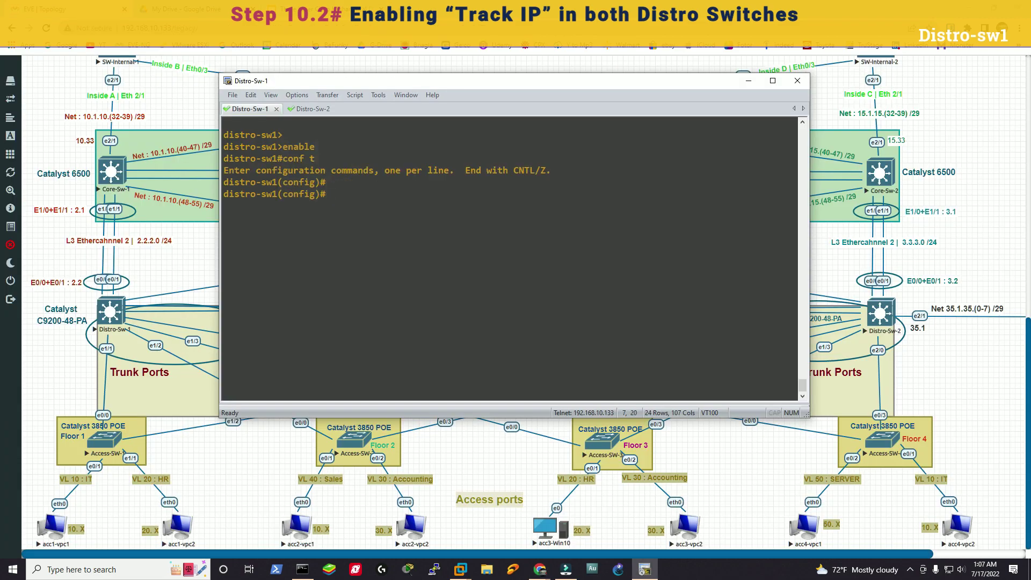
text(track 1 int po2 line)
key(Tab)
key(Return)
Step: Make HSRP group 1 on distro-sw1's VLAN 10 interface follow track 1 with a decrement of 15
text(int vlan 10)
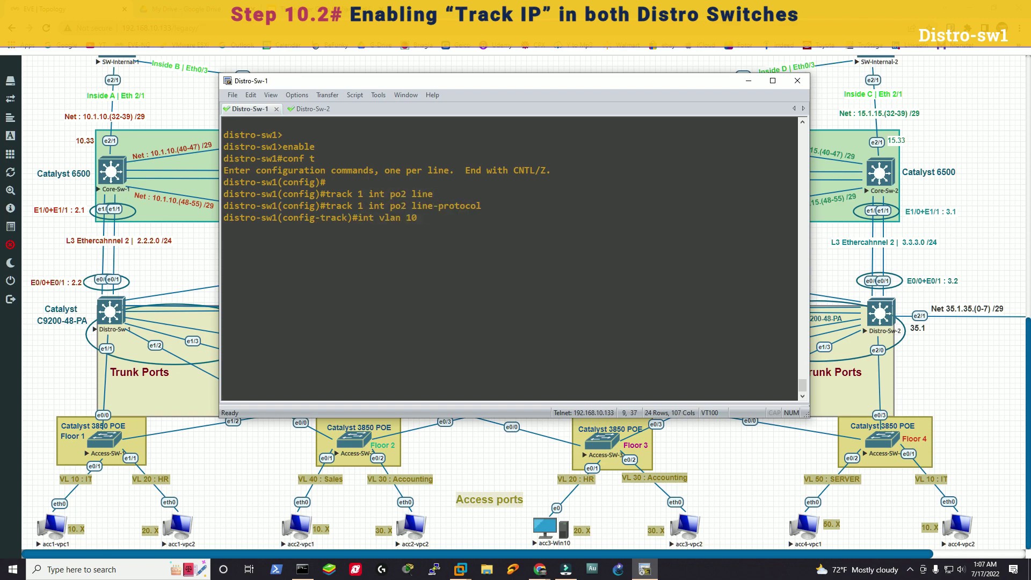
key(Return)
text(stnad)
key(Tab)
key(BackSpace)
key(BackSpace)
key(BackSpace)
text(a)
key(Tab)
text(1 tr)
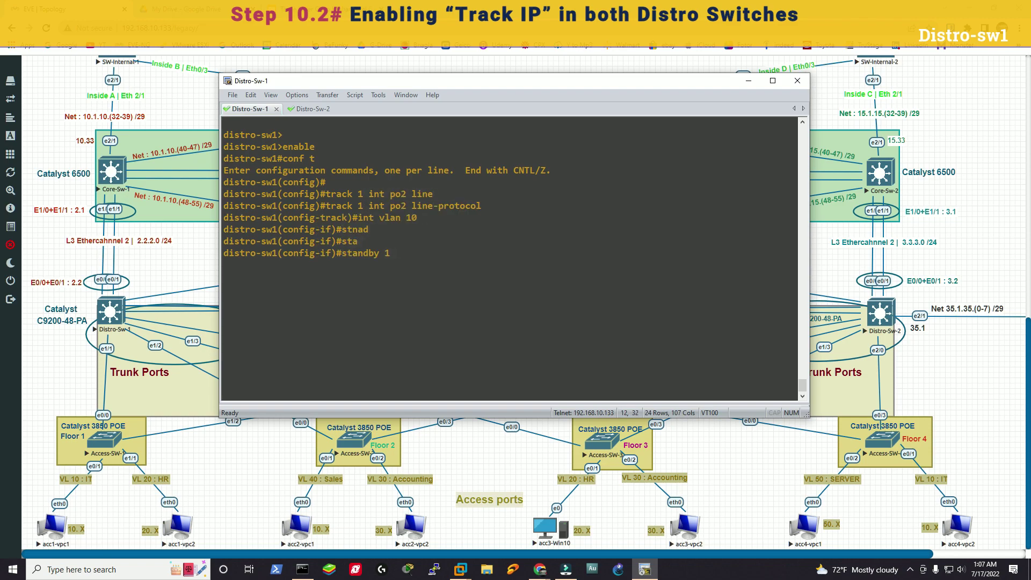
key(Tab)
text(1 dec)
key(Tab)
text(15)
key(Return)
Step: Make HSRP group 1 on distro-sw1's VLAN 20 interface follow track 1 with a decrement of 15
text(in)
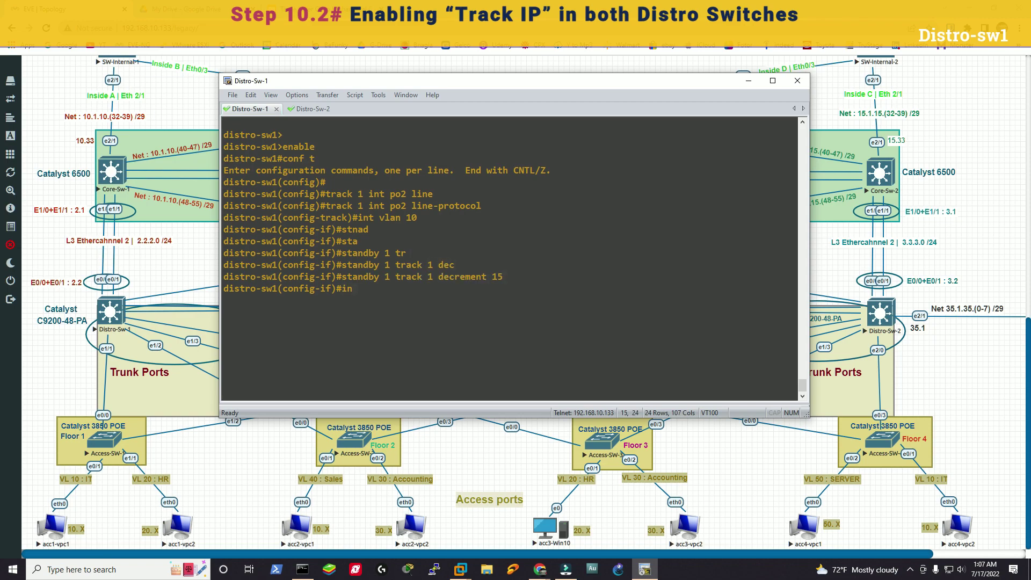
text(t vlan 20)
key(Return)
text(st)
key(Tab)
text(tr)
key(Tab)
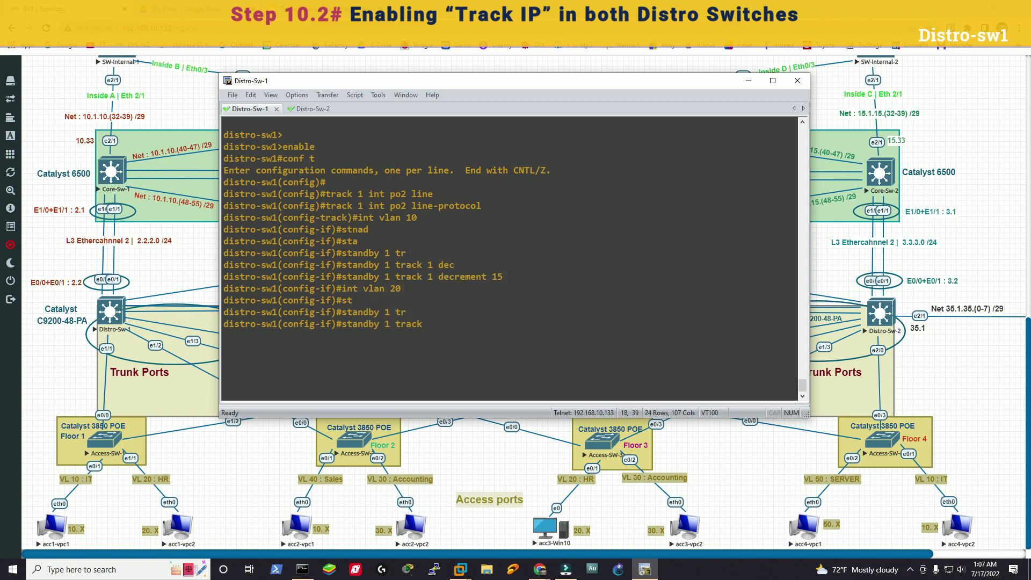
text(1 dec)
key(Tab)
text(15)
key(Return)
Step: Reapply the HSRP group 1 track 1 decrement of 15 on distro-sw1's VLAN 20 interface
text(int vla)
key(Tab)
text(n 20)
key(Return)
text(st)
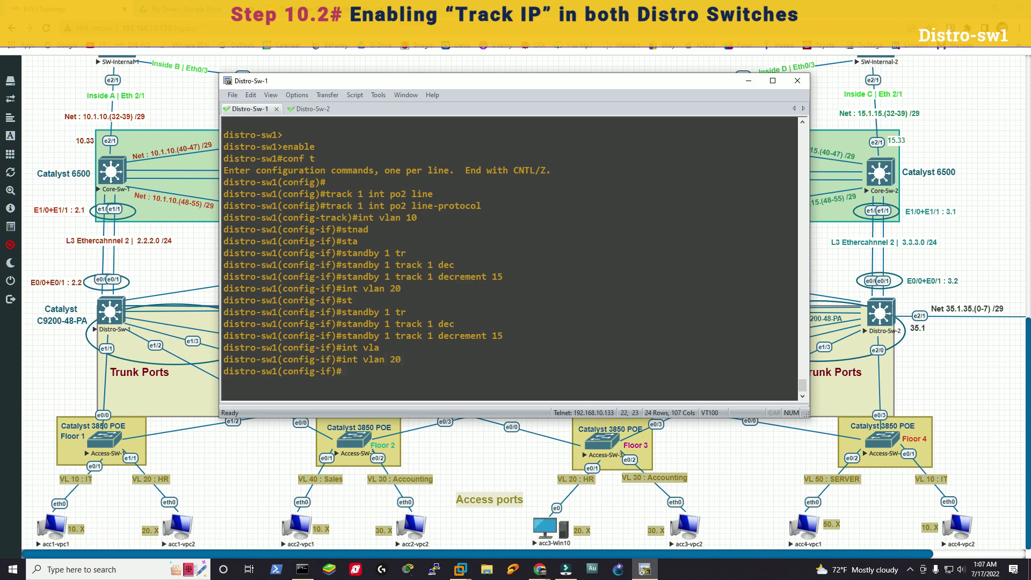
key(Tab)
text(1 tr)
key(Tab)
text(dec)
key(Tab)
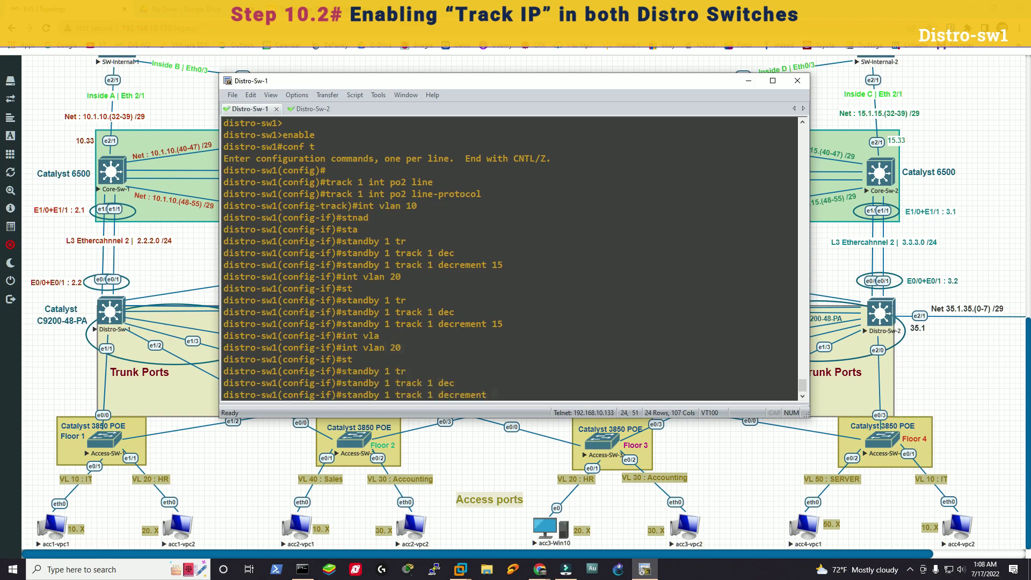
text(15)
key(Return)
Step: End the configuration session on distro-sw1 and display the details of track object 1
text(end)
key(Return)
text(sh)
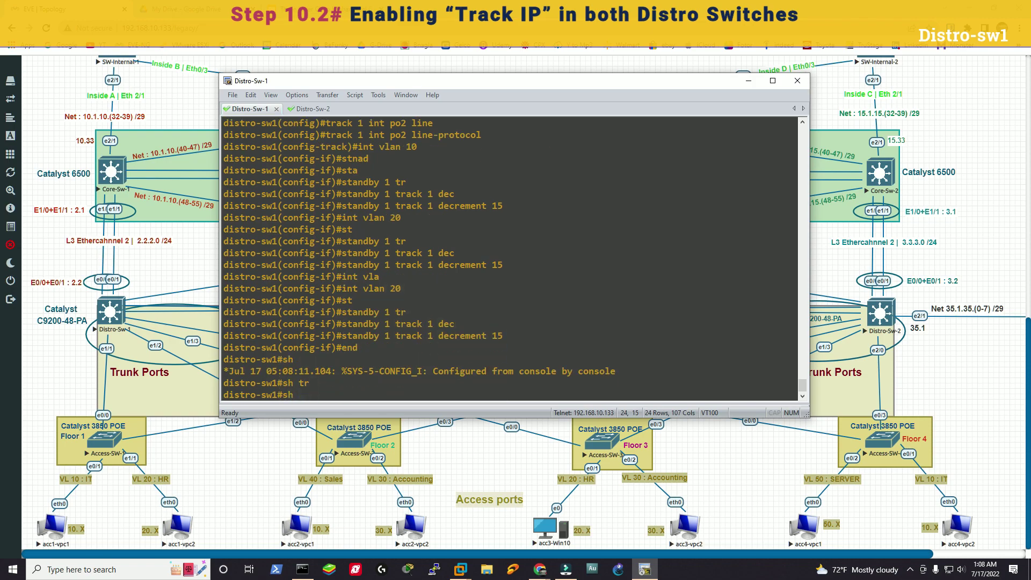
text(tr)
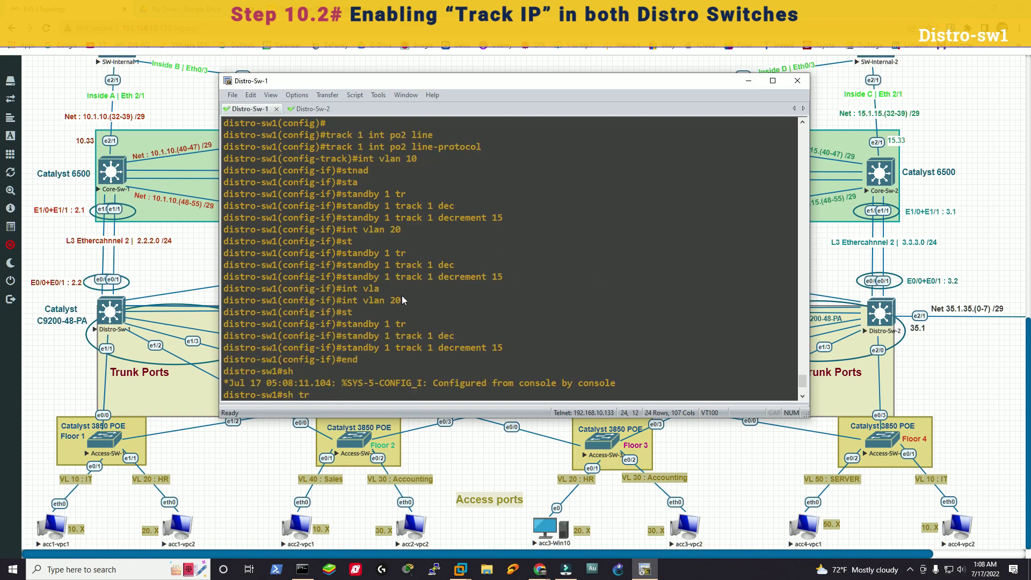
key(Tab)
text(1)
key(Return)
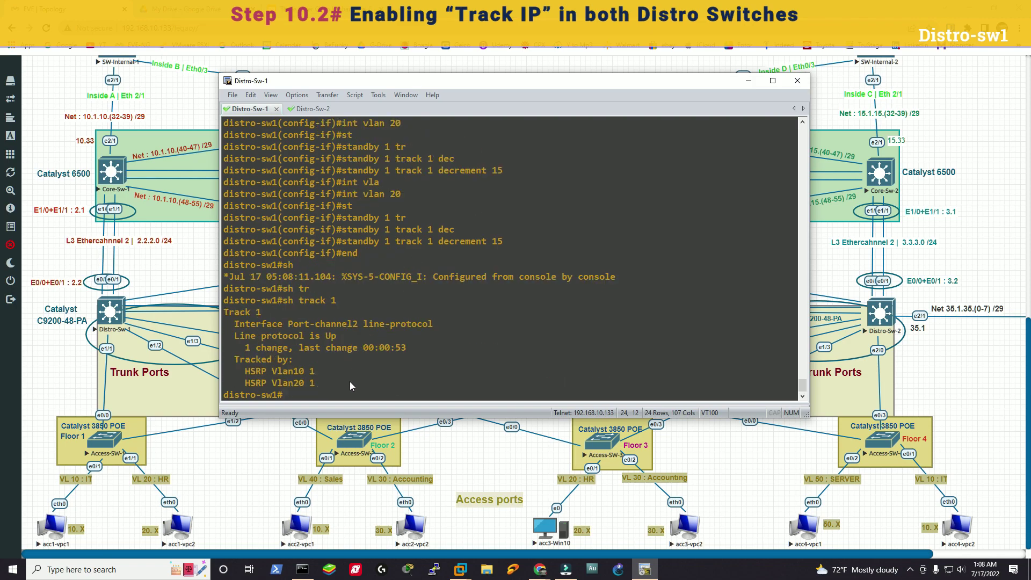
Step: Make HSRP group 1 on distro-sw1's VLAN 50 interface follow track 1 with a decrement of 15
text(conf t)
key(Return)
text(int)
key(Tab)
text(vl)
key(Tab)
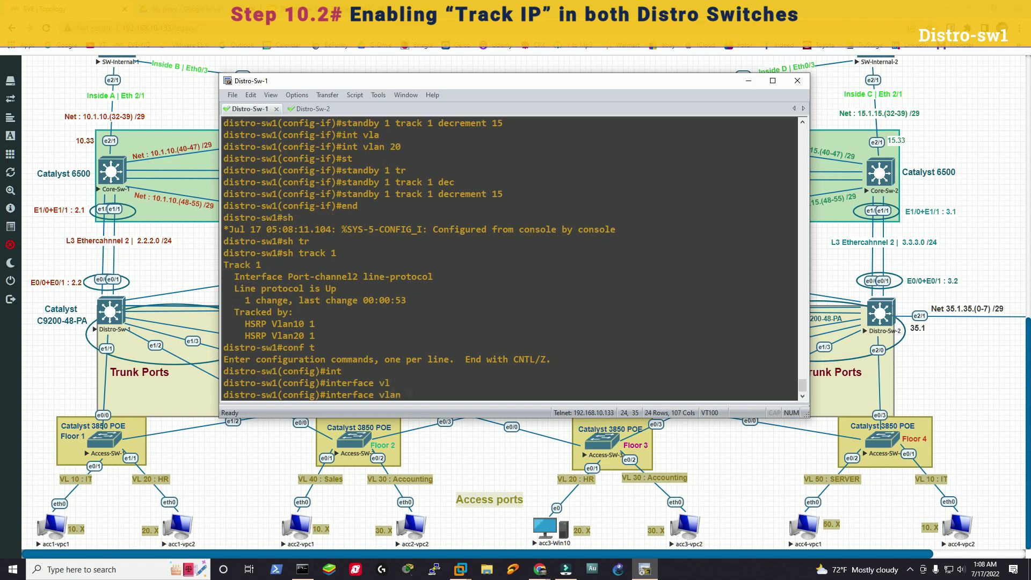
text(50 dist)
key(Tab)
text(1 tr)
key(Tab)
text(1 dec)
key(Tab)
text(15)
key(Return)
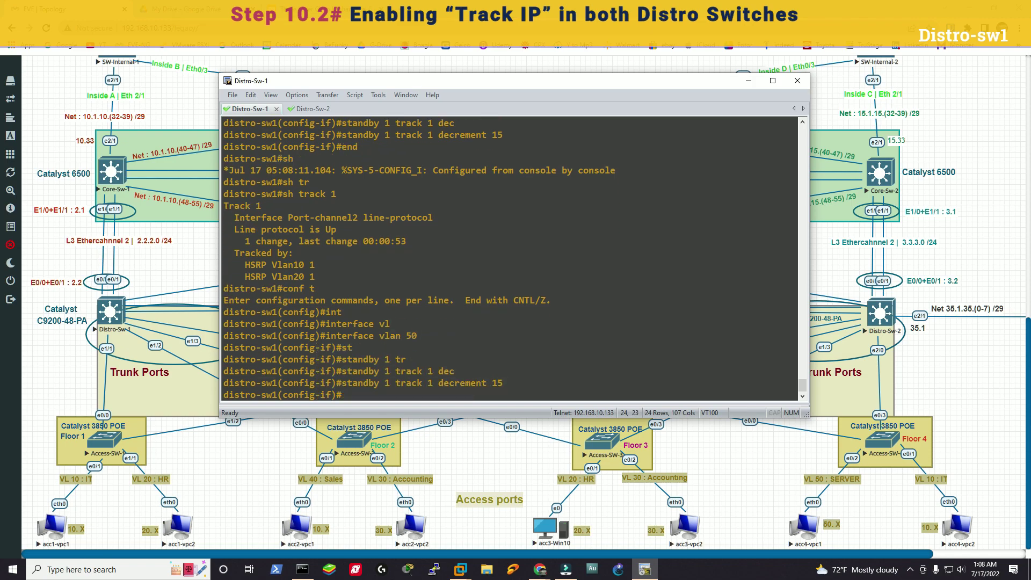
Step: End the configuration session on distro-sw1 and check track 1's line-protocol state and the HSRP VLANs tracking it
text(end)
key(Return)
text(sh tr)
key(Tab)
text(1)
key(Return)
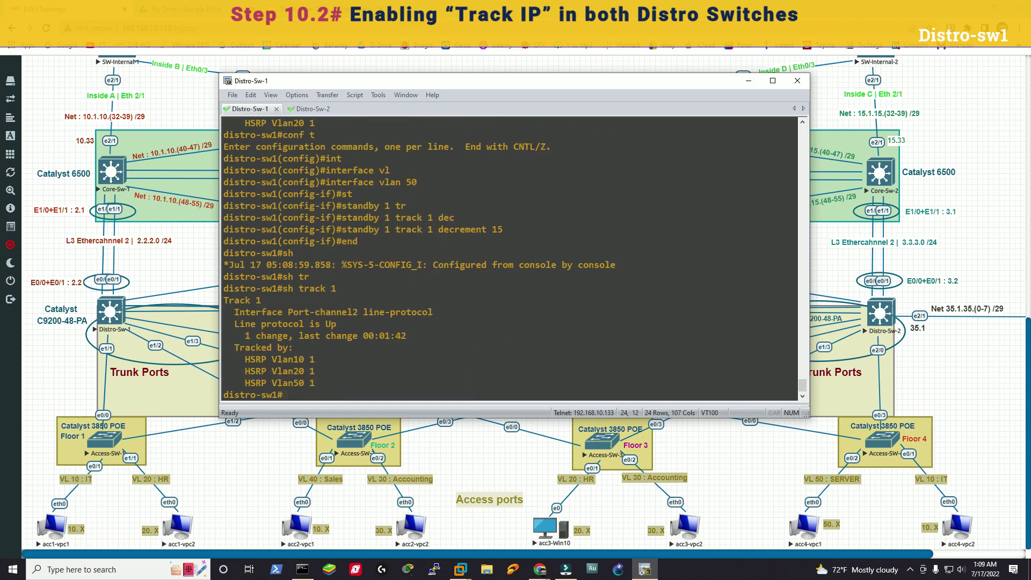
drag(246, 326, 333, 325)
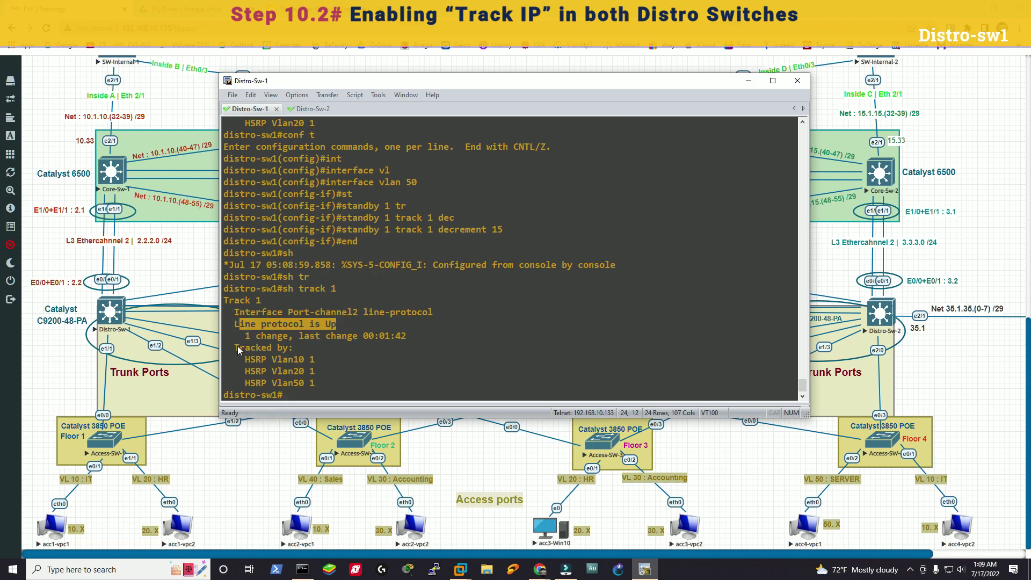
drag(240, 359, 274, 362)
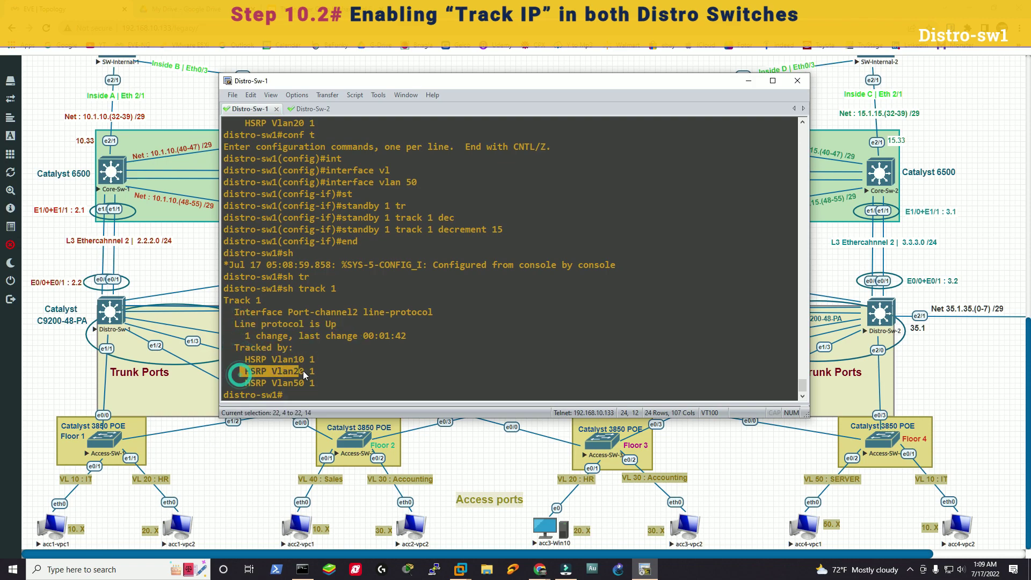
click(295, 383)
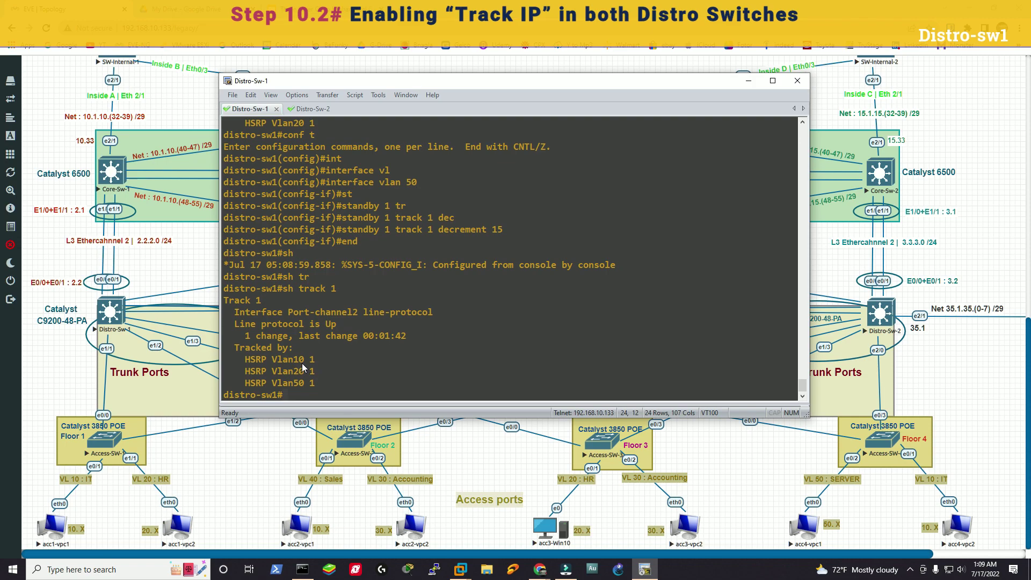
Step: Switch to the distro-sw2 session and create track object 1 for the line protocol of port-channel 2
click(313, 109)
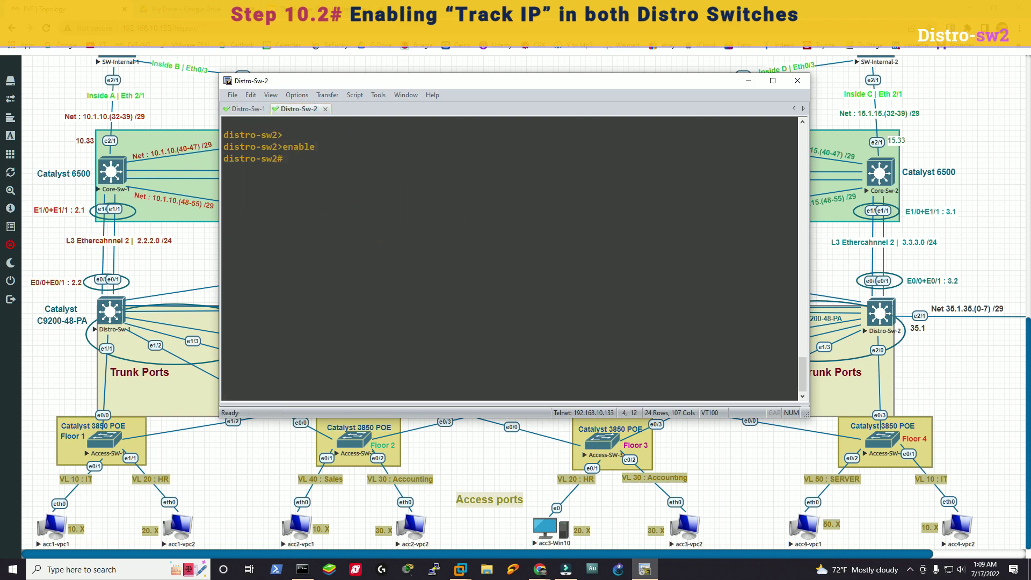
text(conf t)
key(Return)
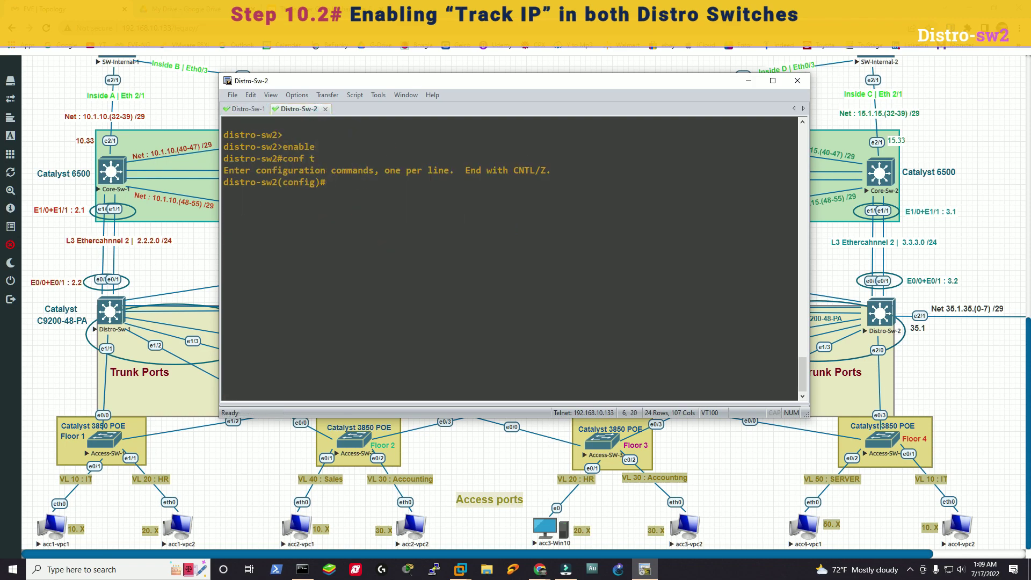
text(track 1 ip sla)
click(893, 272)
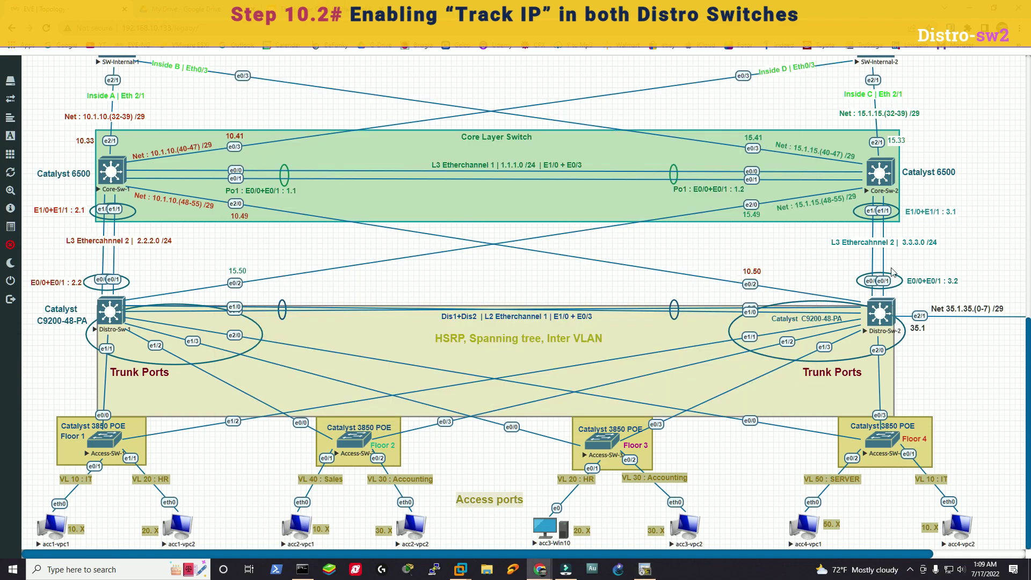
click(644, 569)
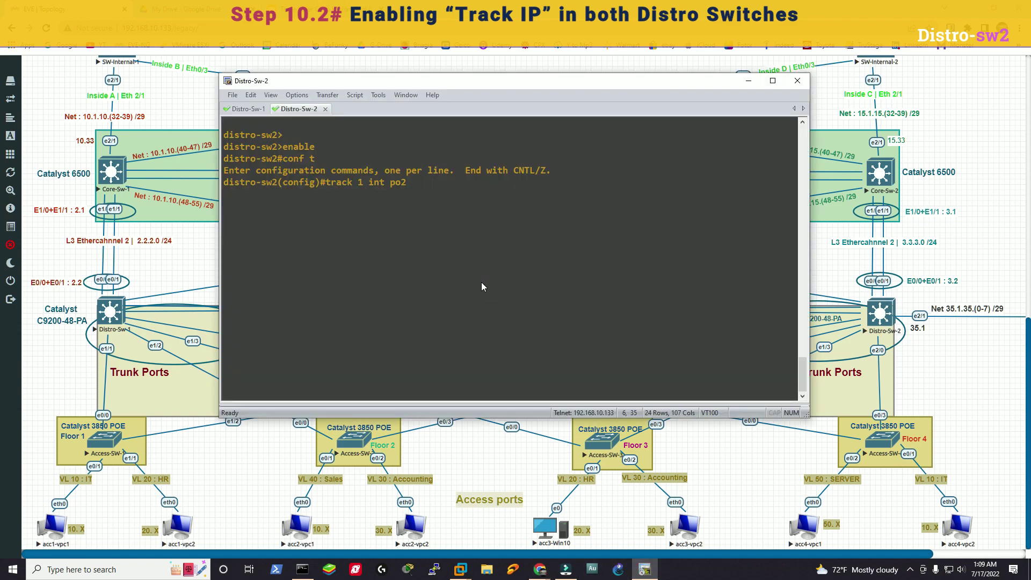
text(line)
key(Tab)
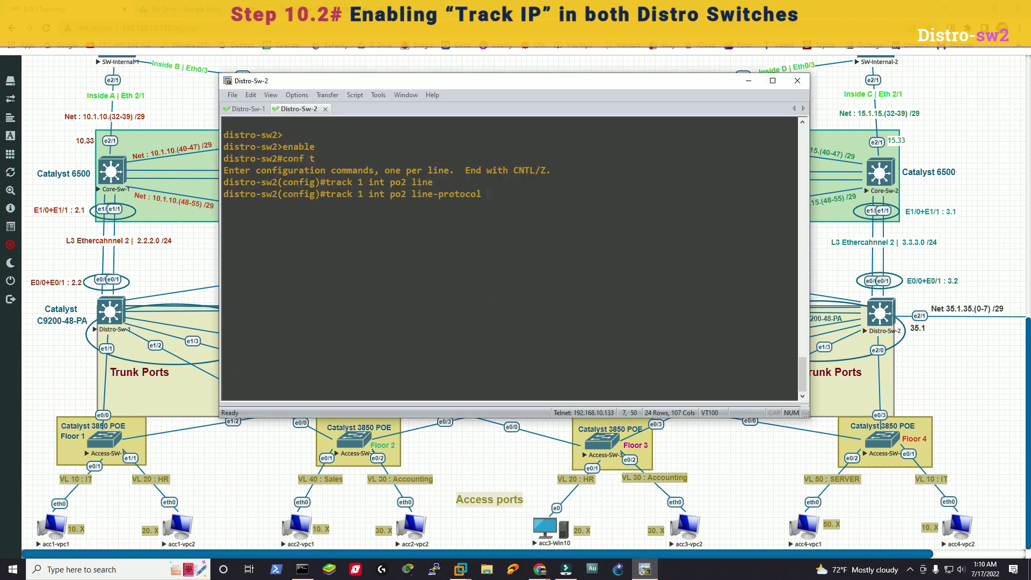
key(Return)
Step: Make HSRP group 1 on distro-sw2's VLAN 30 interface follow track 1 with a decrement of 15
text(int vlan)
key(Tab)
text(30)
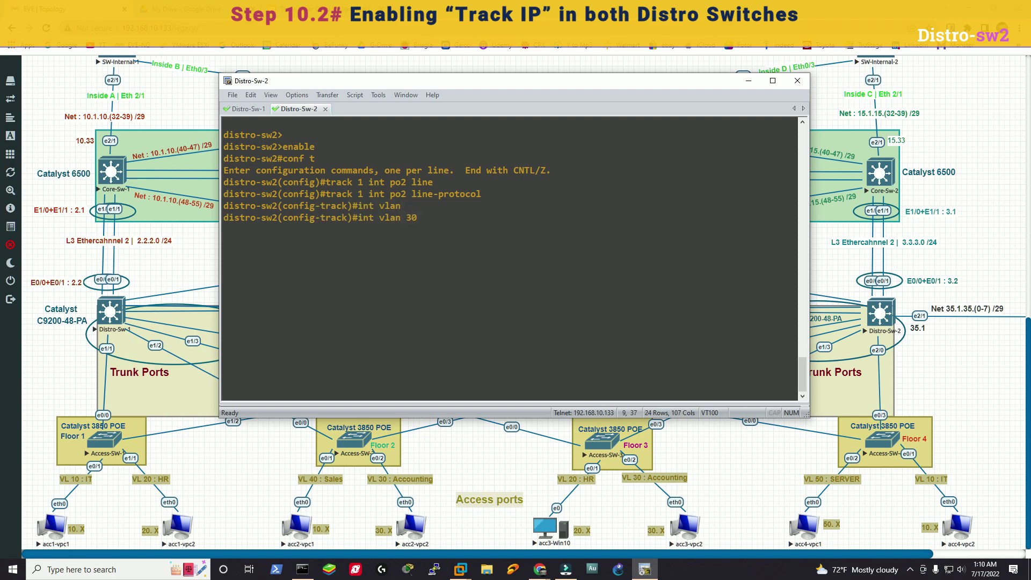
key(Return)
text(stand)
key(Tab)
text(1 trac)
key(Tab)
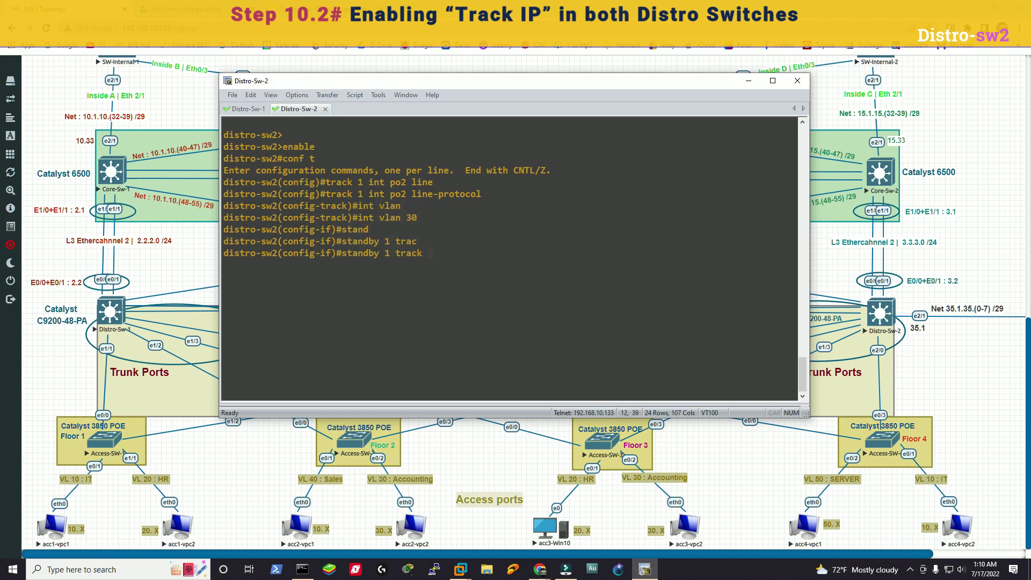
text(1 dec)
key(Tab)
text(15)
key(Return)
Step: Make HSRP group 1 on distro-sw2's VLAN 40 interface follow track 1 with a decrement of 15
text(int vlan 40)
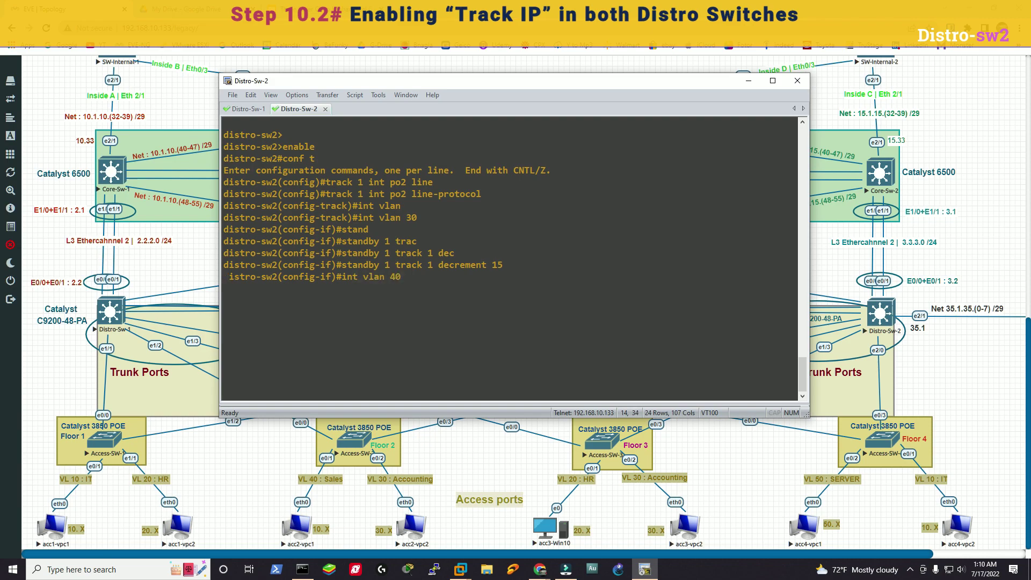
key(Return)
text(stand)
key(Tab)
text(1 tr)
key(Tab)
text(1 dec)
key(Tab)
text(15)
key(Return)
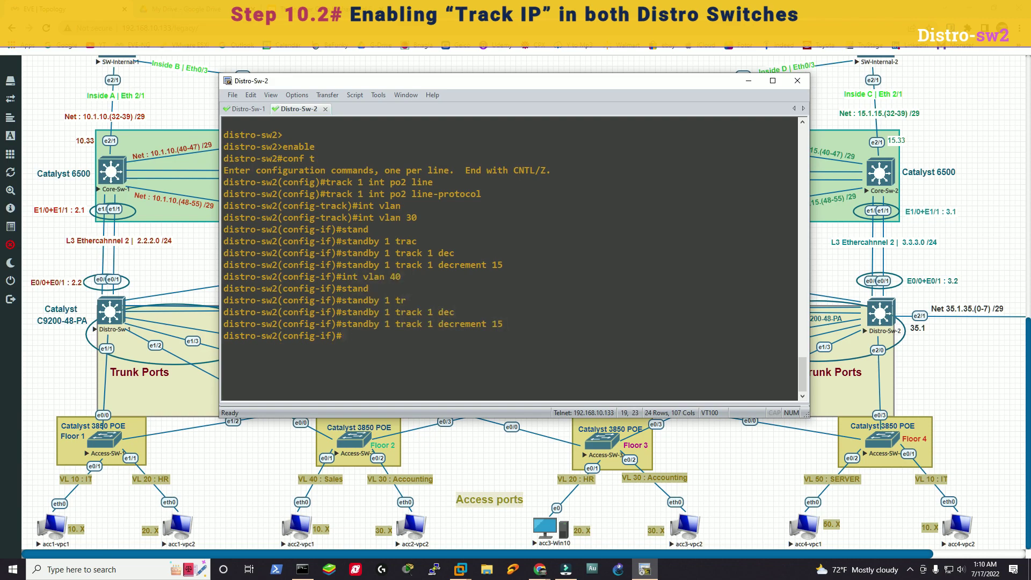
Step: End the configuration session on distro-sw2 and save the running configuration with wr
text(end)
key(Return)
text(wr)
key(Return)
Step: Display track object 1 on distro-sw2 and check its line-protocol state and the HSRP VLANs tracking it
text(sh track 1)
key(Return)
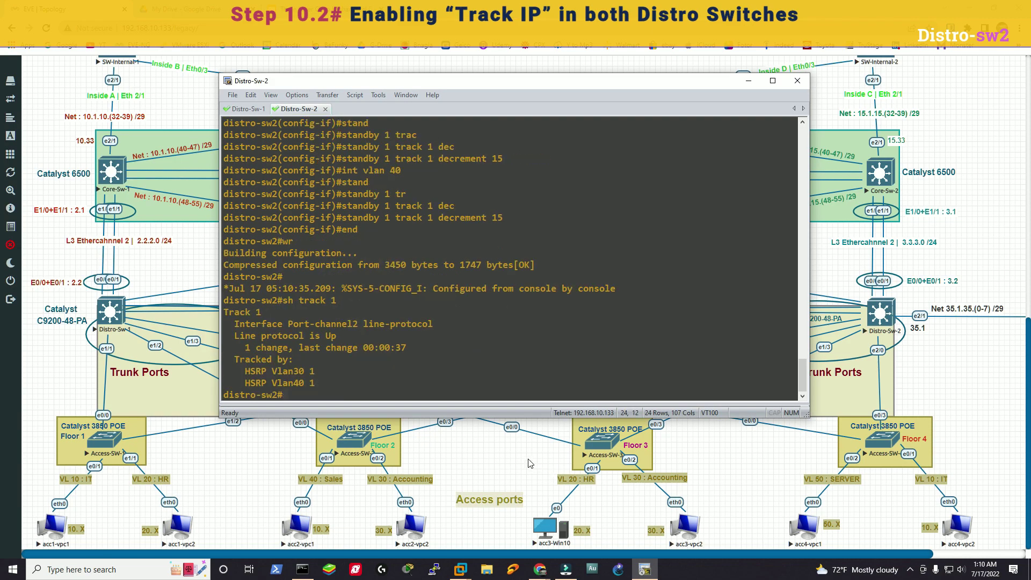
drag(231, 336, 356, 335)
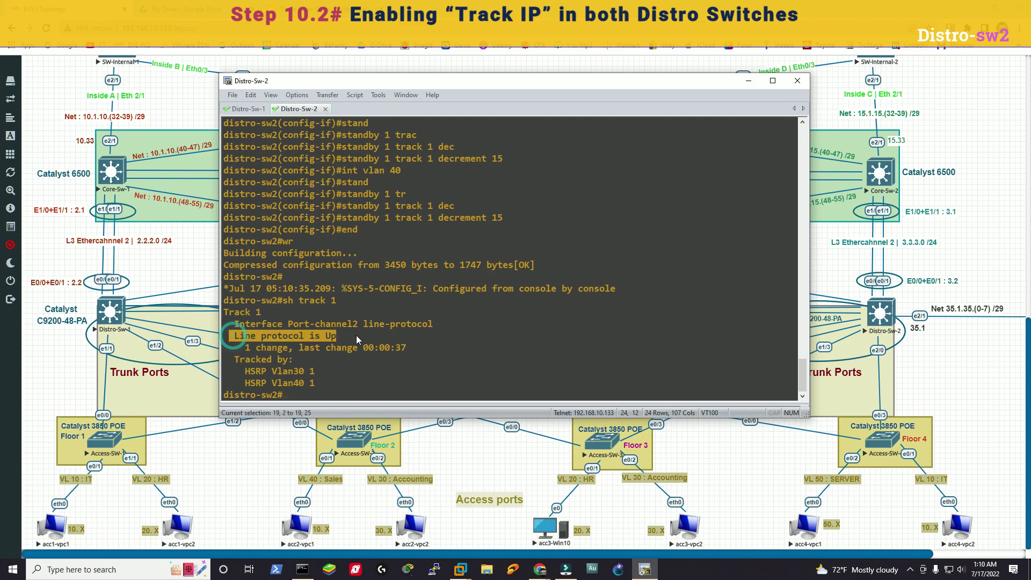
drag(235, 359, 328, 383)
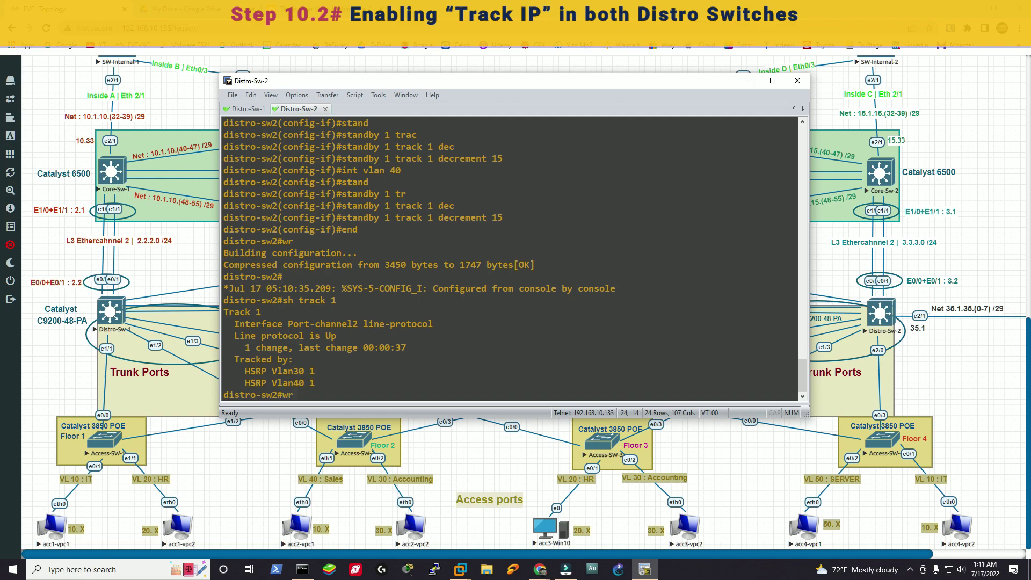
Step: Save distro-sw2's configuration once more and return to the distro-sw1 session
text(r)
key(Return)
click(248, 108)
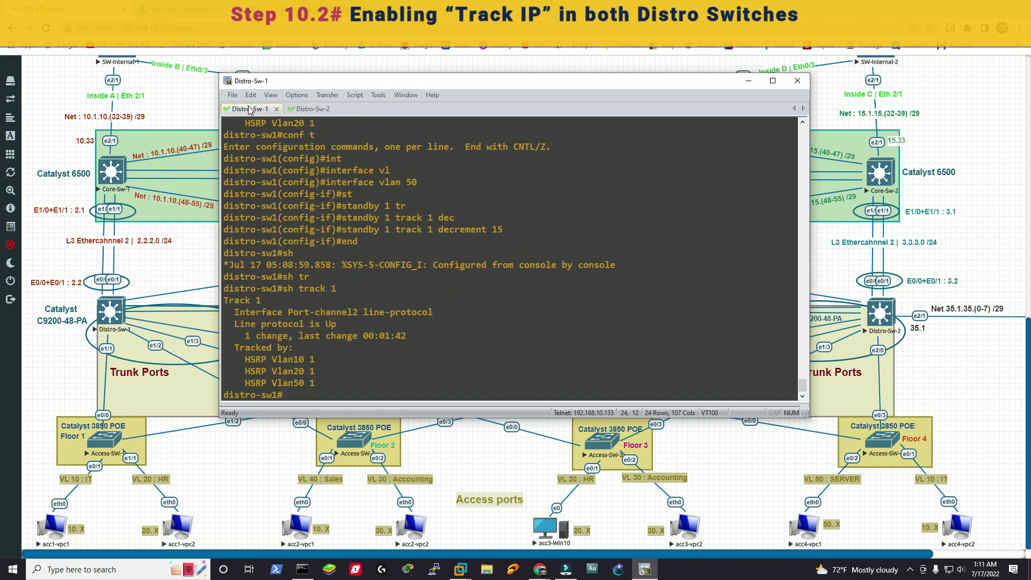